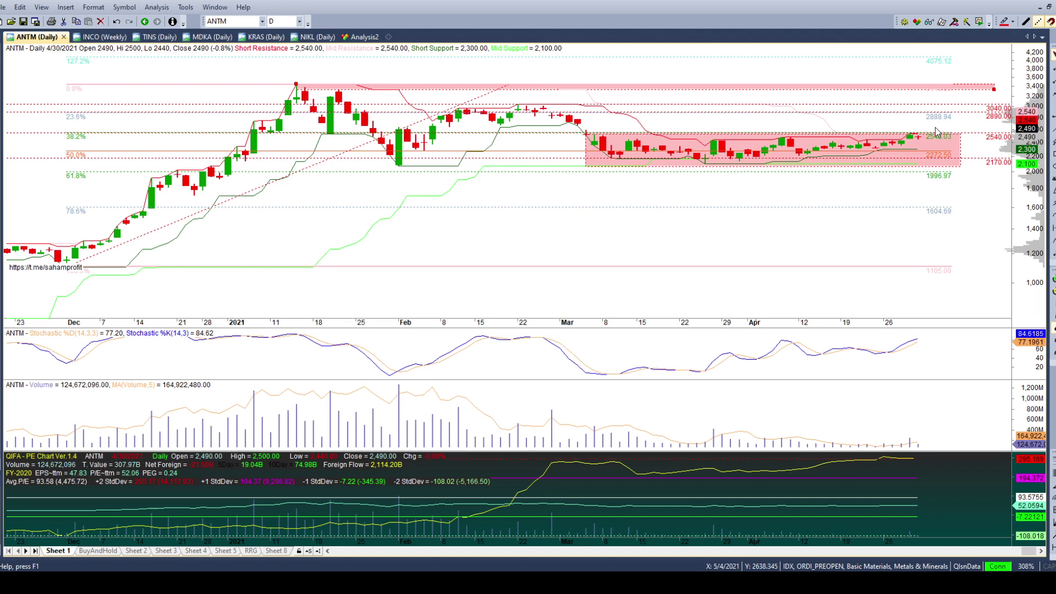
Step: Review the ANTM daily chart and its monthly buy-and-hold returns table, then return to the price chart
{"action": "key", "text": "ctrl+plus"}
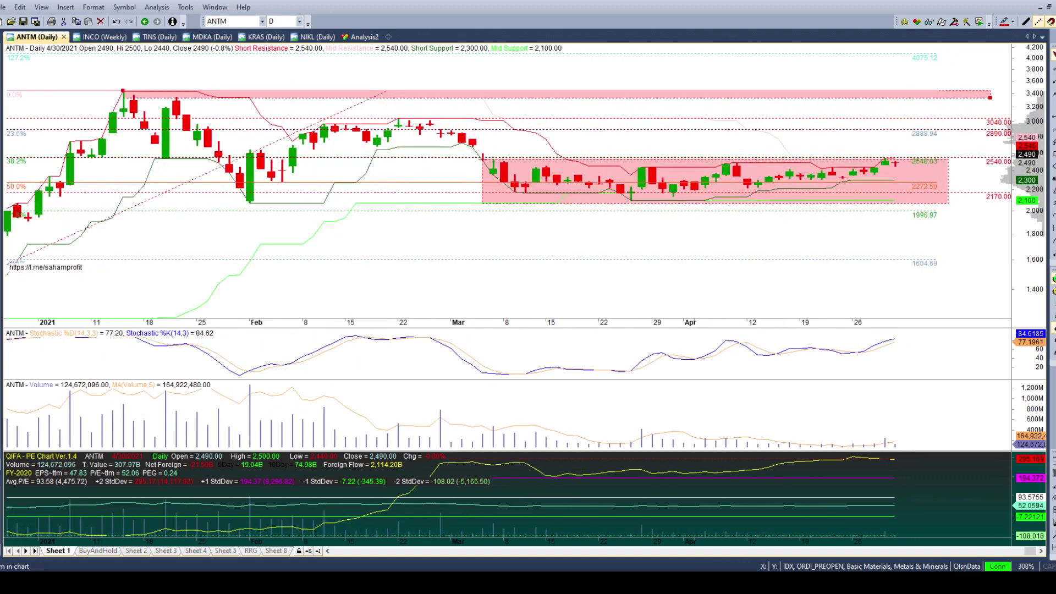
{"action": "left_click", "coordinate": [96, 36]}
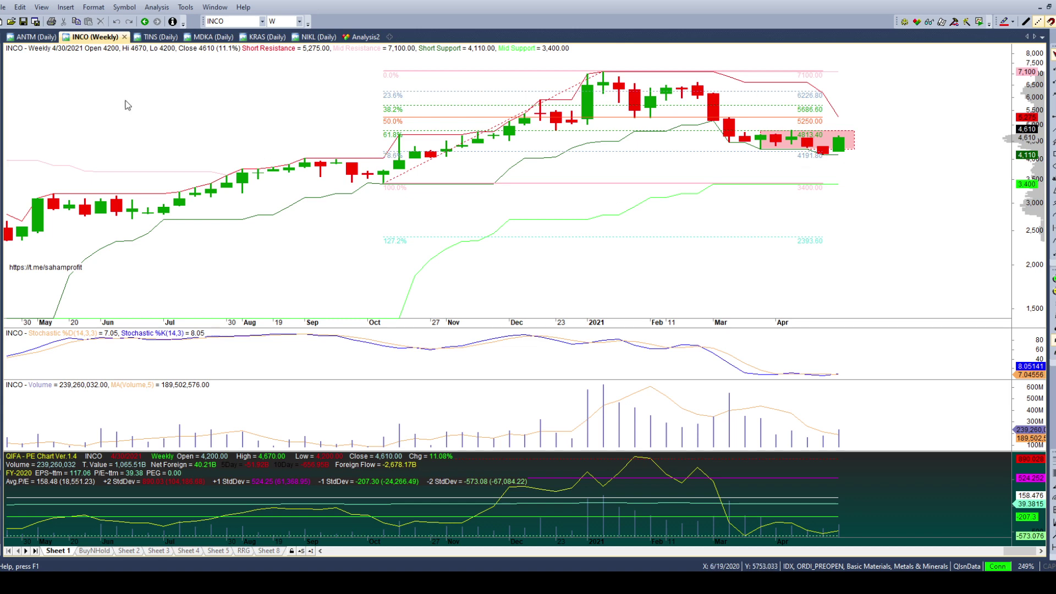
{"action": "left_click", "coordinate": [39, 40]}
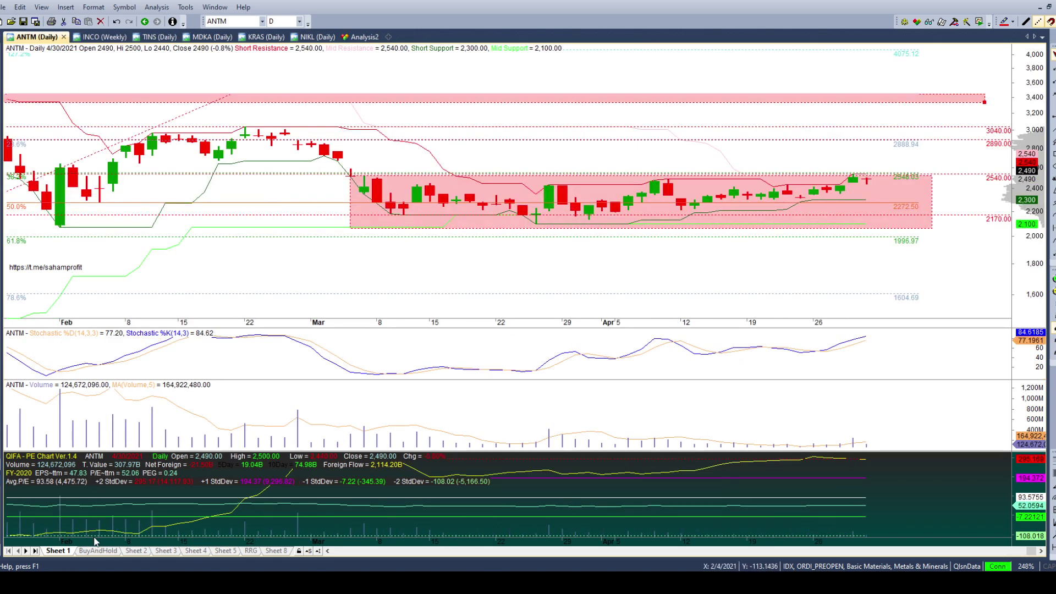
{"action": "left_click", "coordinate": [95, 551]}
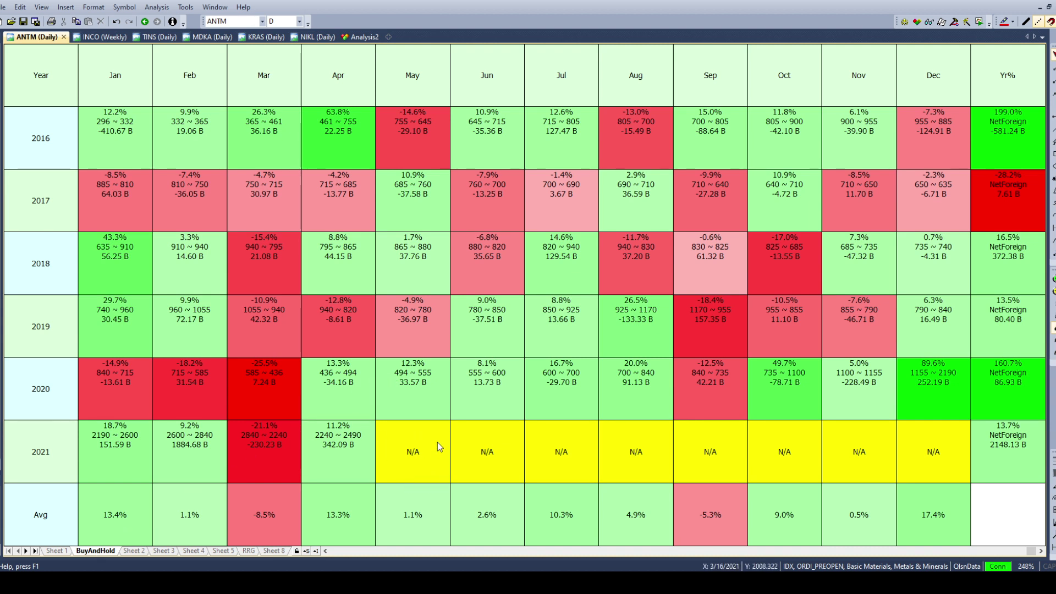
{"action": "left_click", "coordinate": [58, 550]}
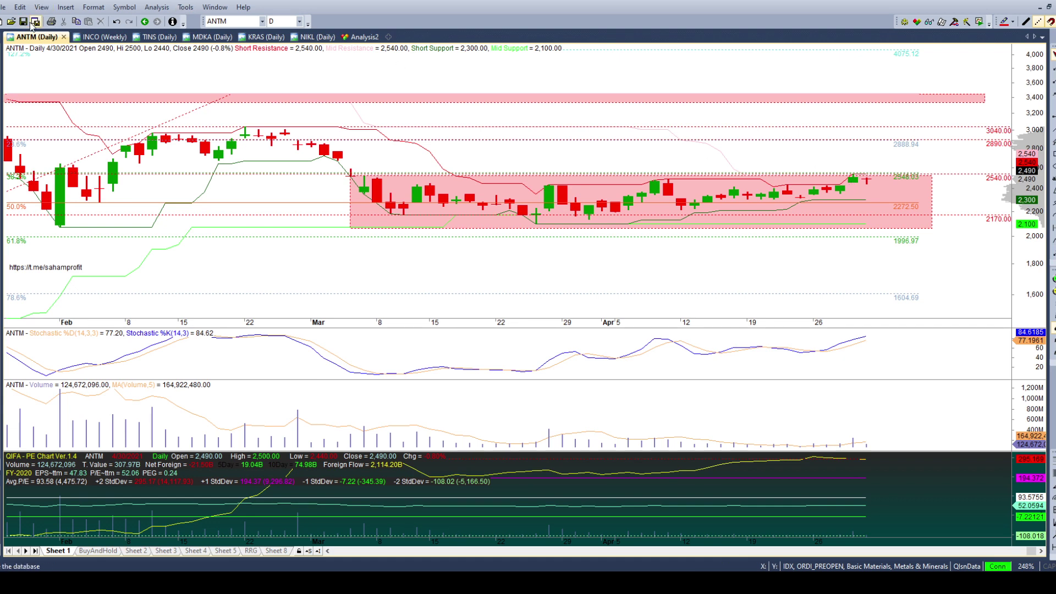
Step: Open the INCO chart and change it from the weekly to the daily interval, showing price history back to August
{"action": "left_click", "coordinate": [93, 37]}
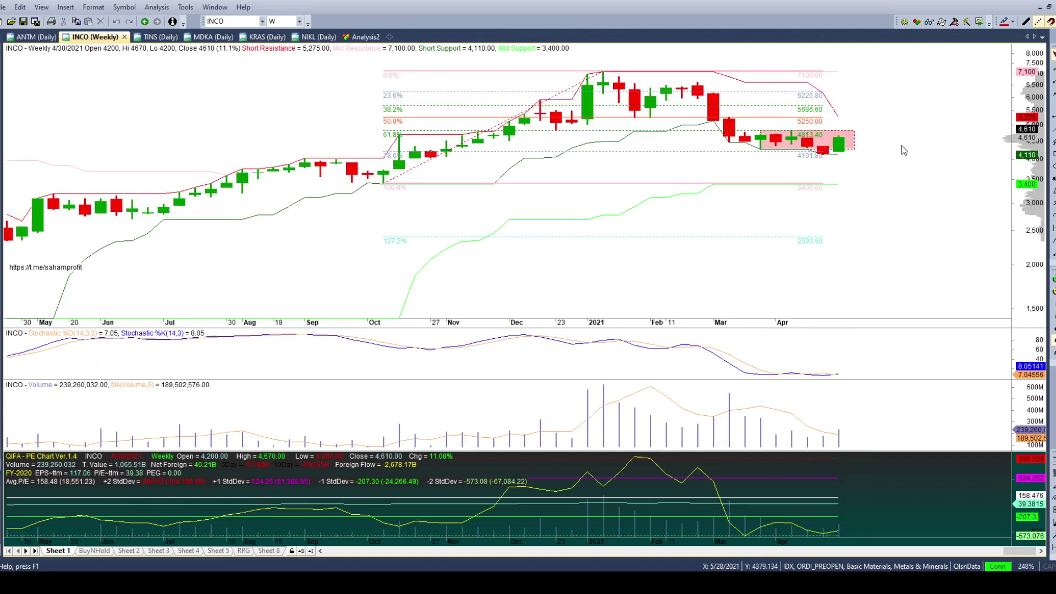
{"action": "left_click", "coordinate": [1051, 328]}
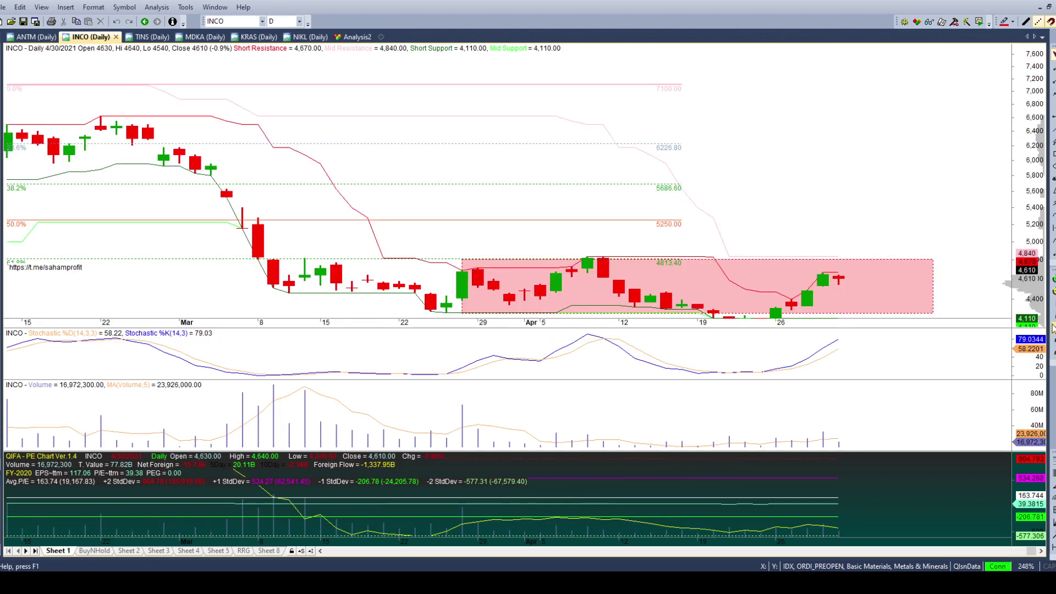
{"action": "left_click", "coordinate": [1052, 294]}
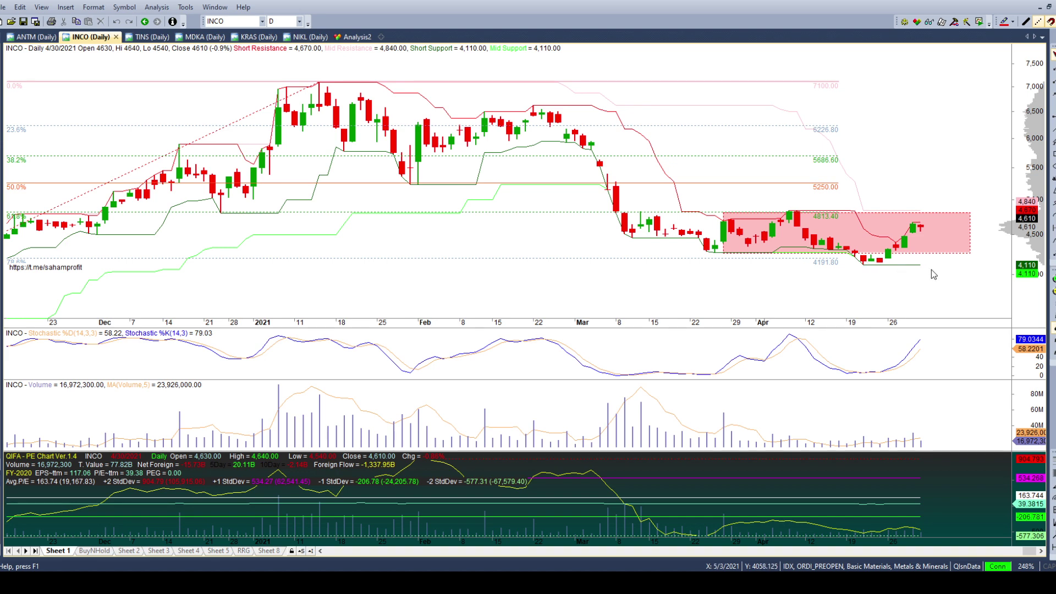
{"action": "left_click", "coordinate": [1051, 293]}
{"action": "left_click", "coordinate": [1052, 292]}
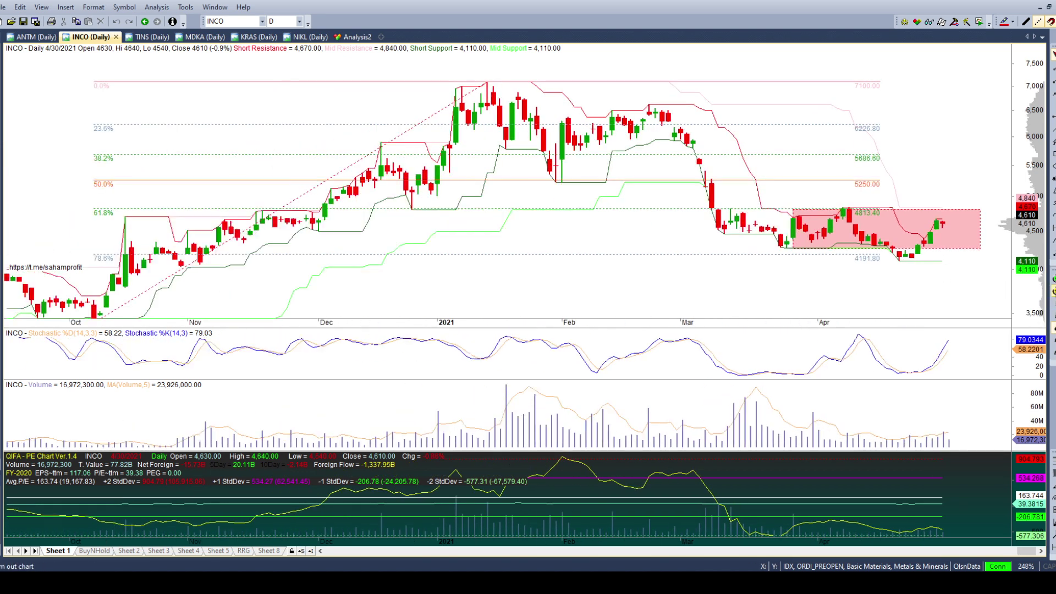
{"action": "left_click", "coordinate": [1051, 292]}
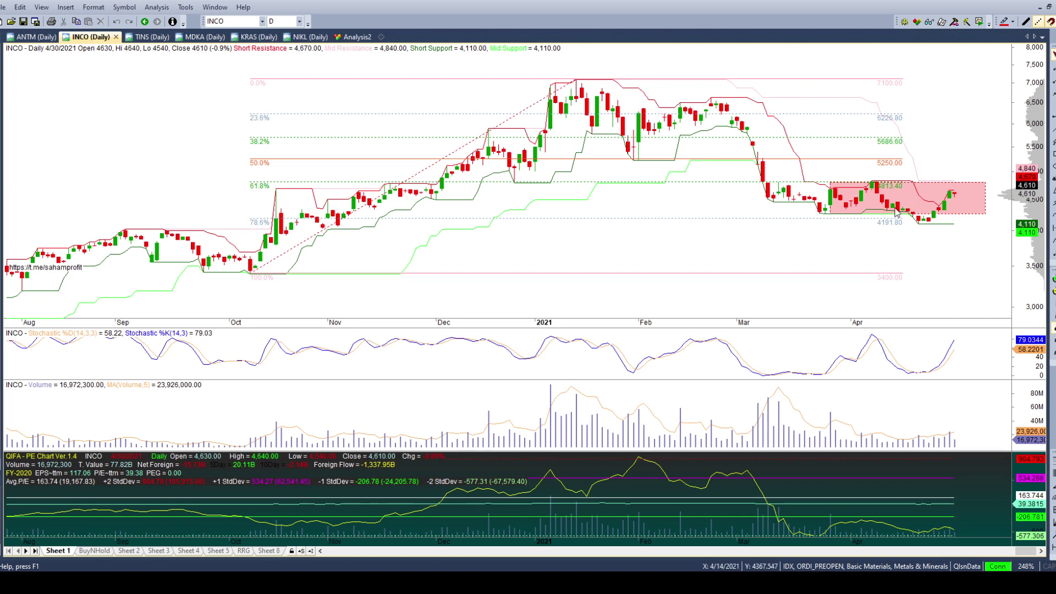
{"action": "left_click", "coordinate": [827, 182]}
{"action": "key", "text": "ctrl+z"}
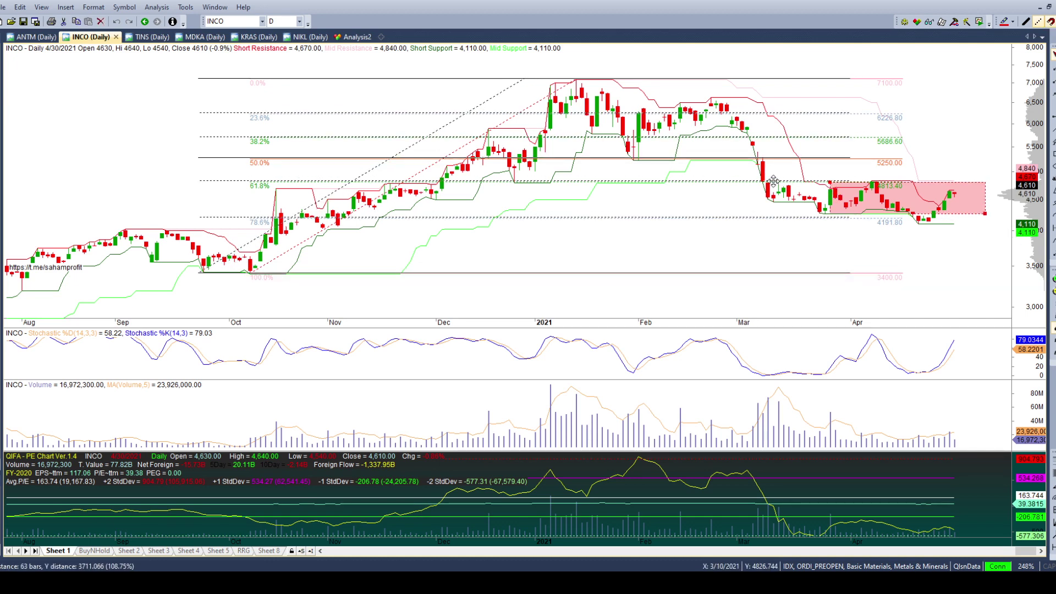
{"action": "key", "text": "ctrl+y"}
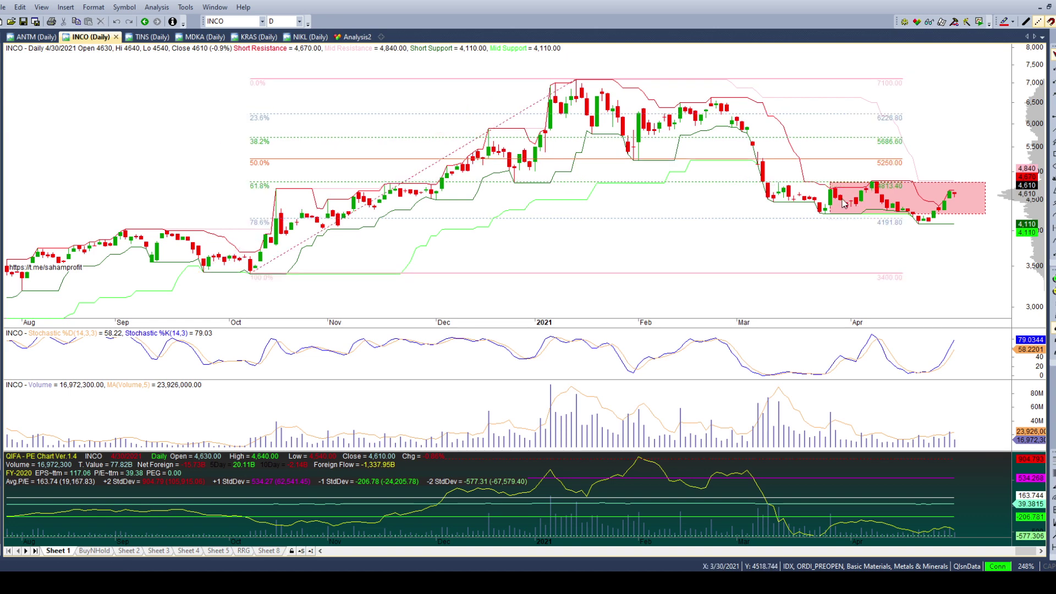
Step: Stretch the INCO consolidation rectangle's start back to early March and extend the Fibonacci retracement's 7100 end to about early March
{"action": "left_click", "coordinate": [975, 210]}
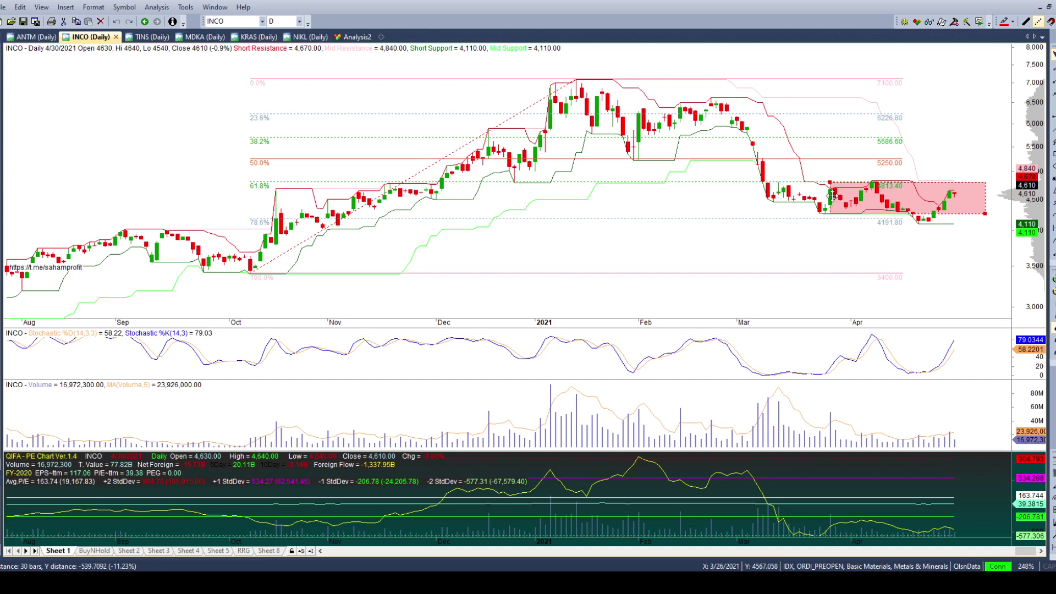
{"action": "left_click_drag", "start_coordinate": [829, 182], "coordinate": [757, 182]}
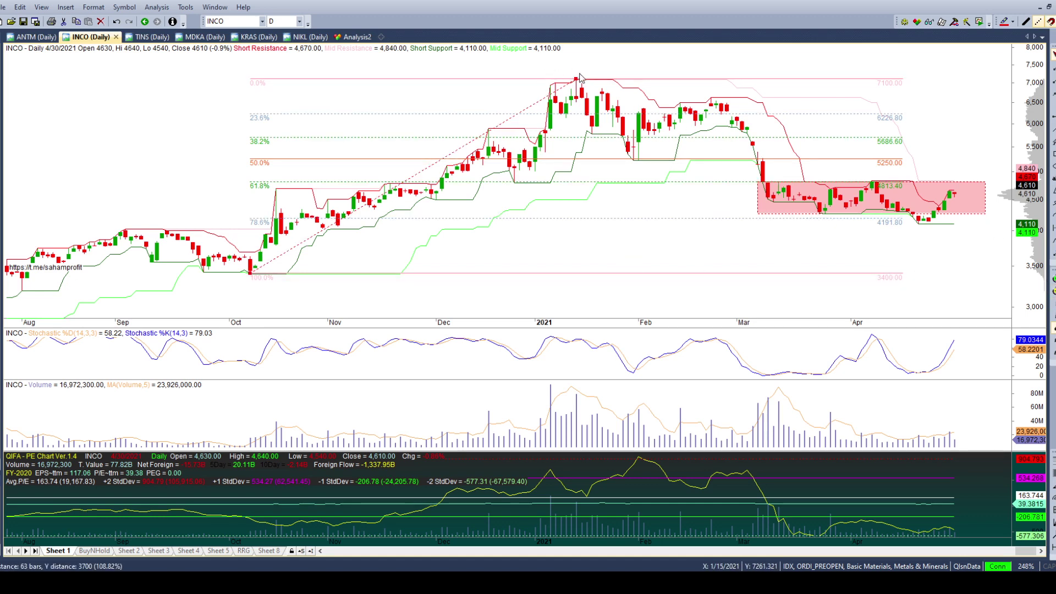
{"action": "left_click_drag", "start_coordinate": [576, 78], "coordinate": [739, 78]}
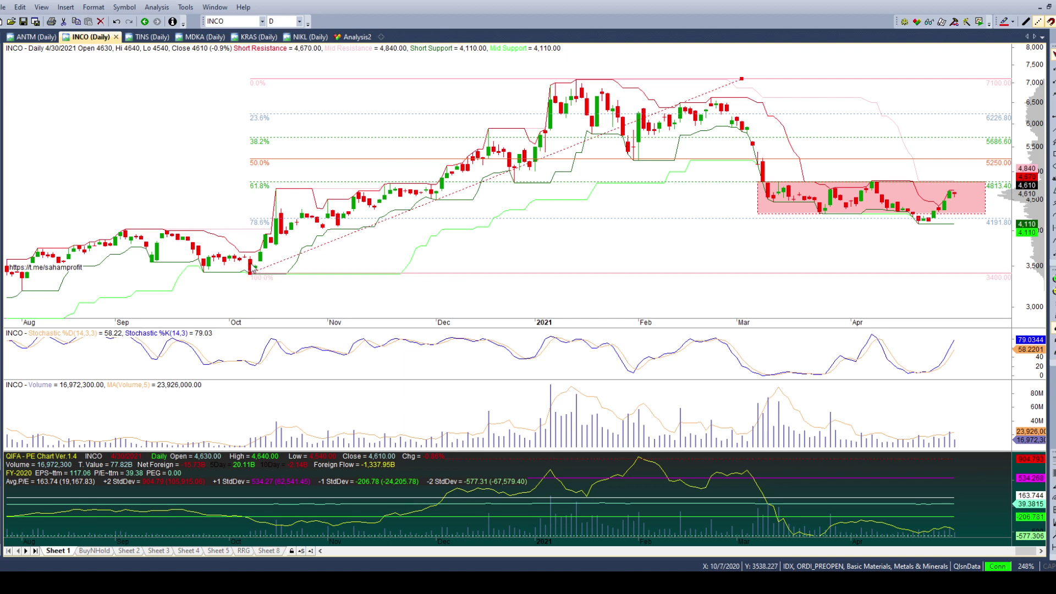
Step: Draw horizontal lines on the INCO daily chart at 4270, 4670 and 4840, around the consolidation rectangle
{"action": "left_click", "coordinate": [1053, 279]}
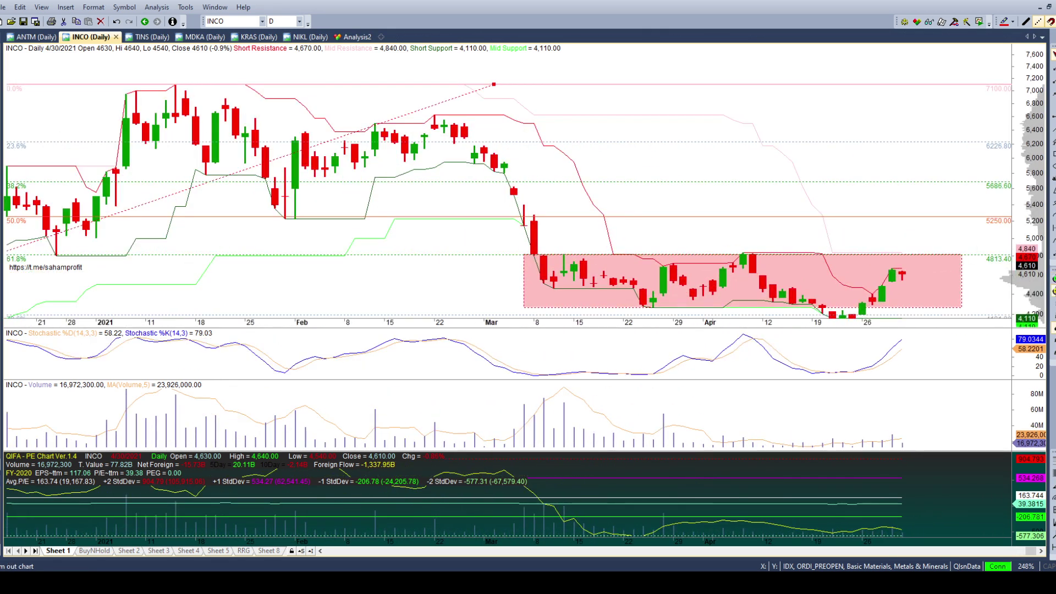
{"action": "left_click_drag", "start_coordinate": [1028, 312], "coordinate": [1028, 244]}
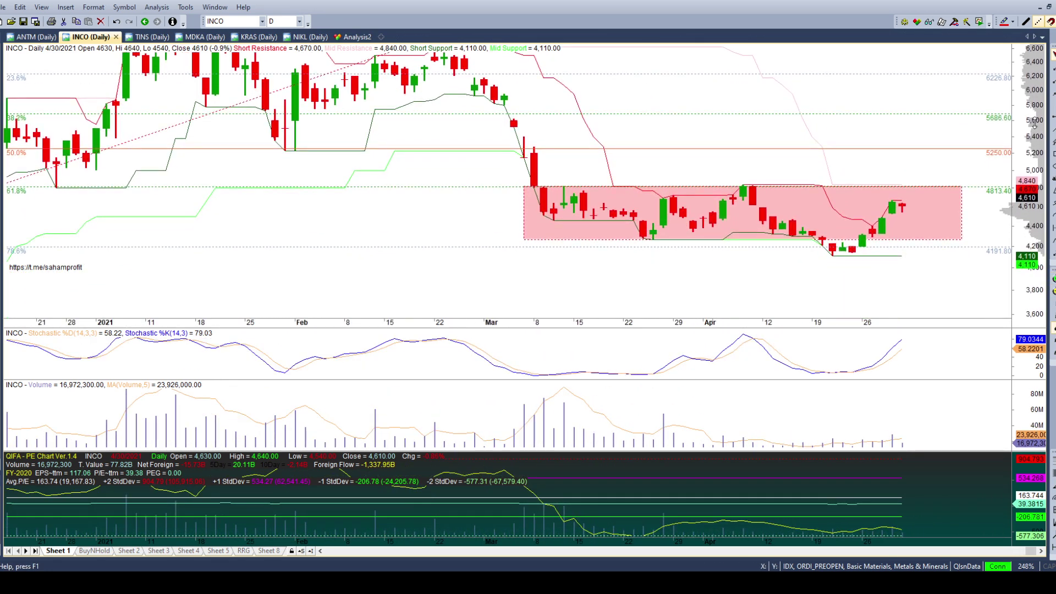
{"action": "left_click", "coordinate": [654, 239]}
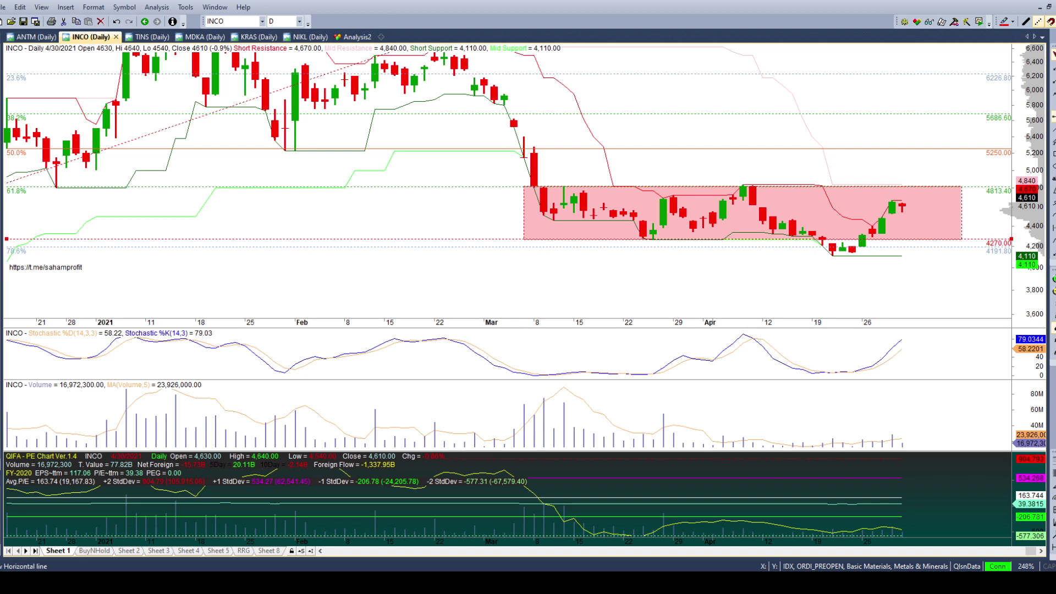
{"action": "left_click", "coordinate": [892, 197]}
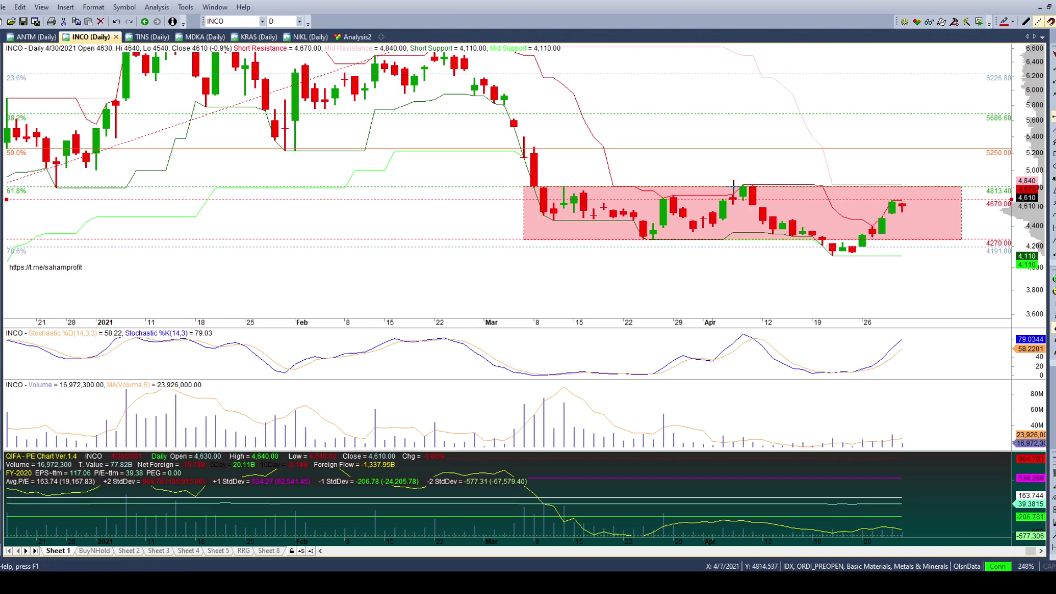
{"action": "left_click", "coordinate": [743, 183]}
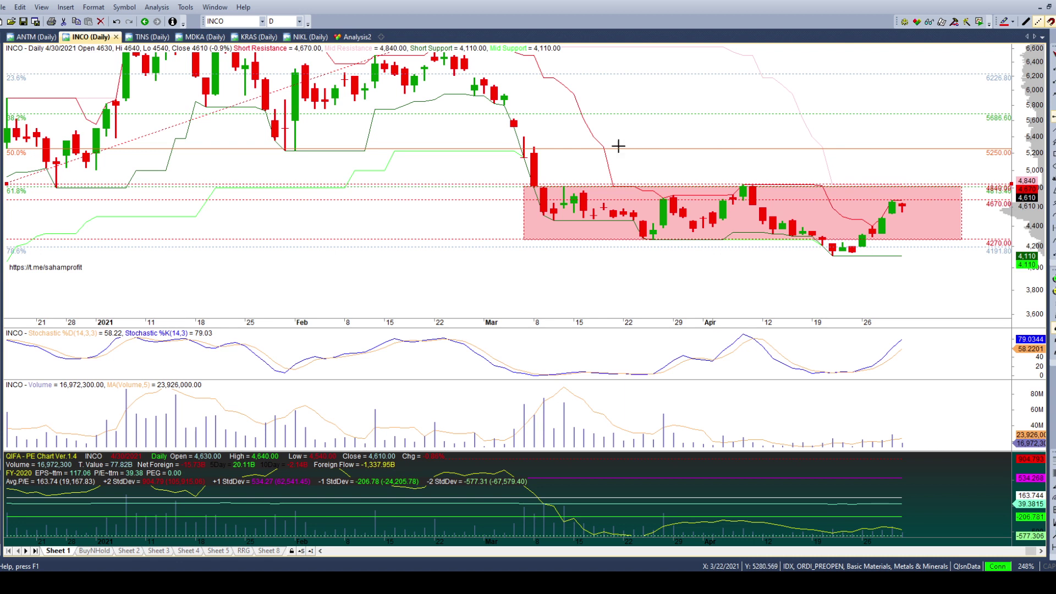
Step: Add horizontal resistance lines above the INCO consolidation rectangle at 5275, 5750, 5625 and 5400
{"action": "left_click", "coordinate": [534, 147]}
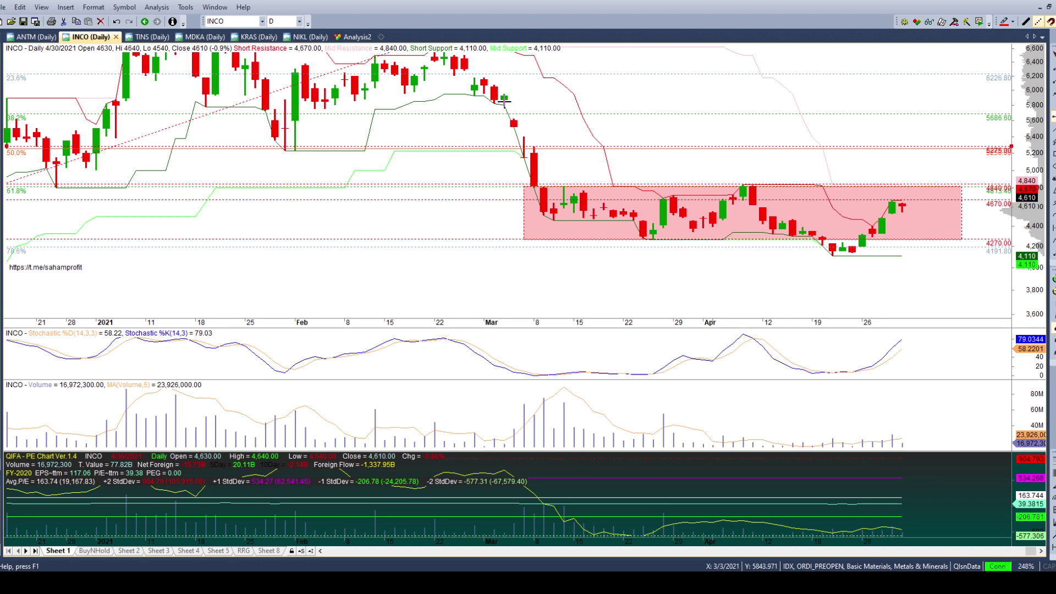
{"action": "left_click", "coordinate": [324, 107]}
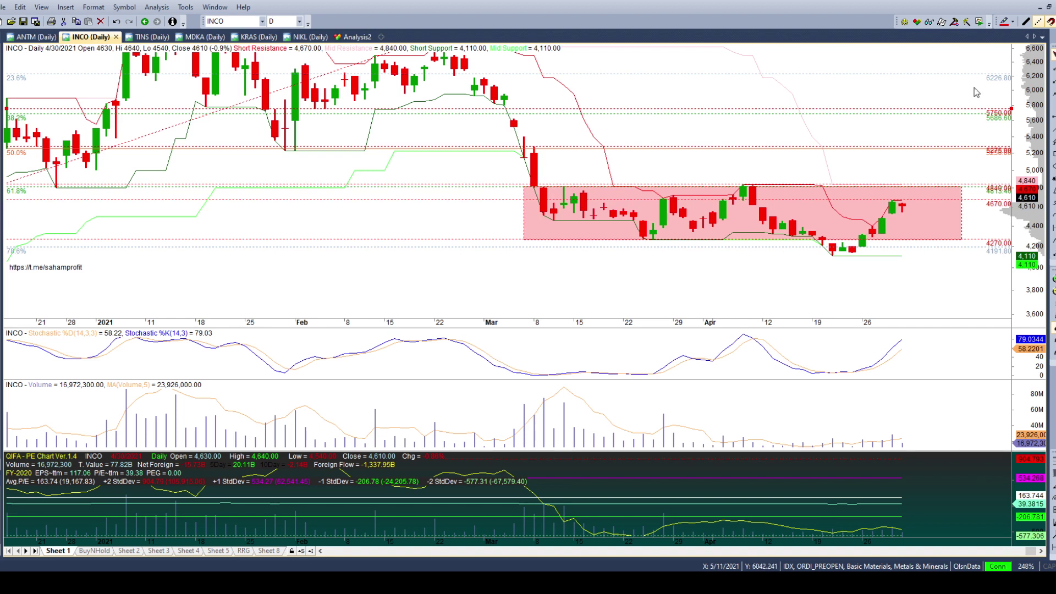
{"action": "left_click", "coordinate": [515, 119]}
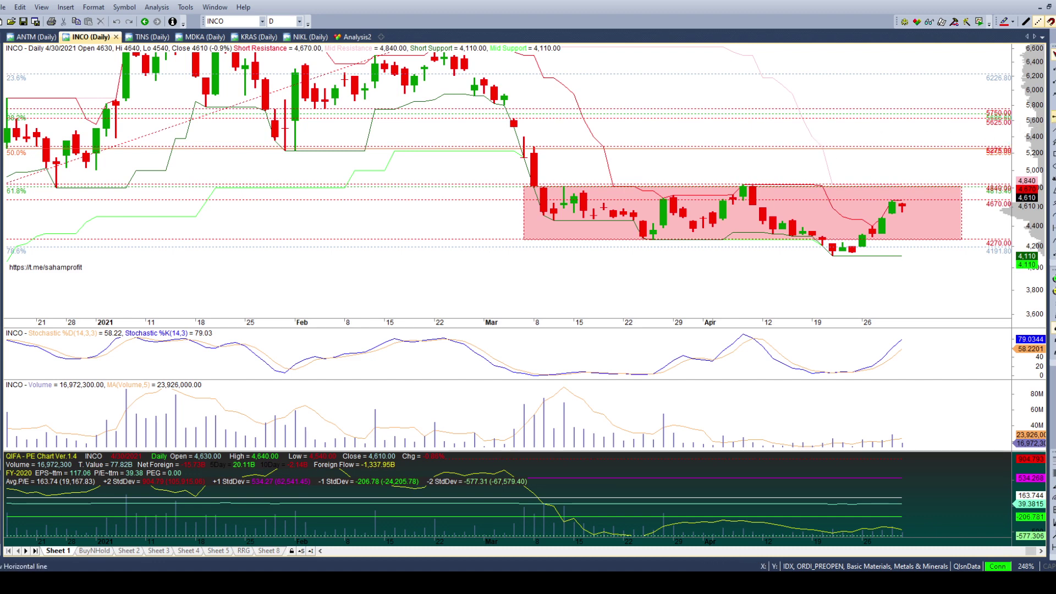
{"action": "left_click", "coordinate": [525, 136]}
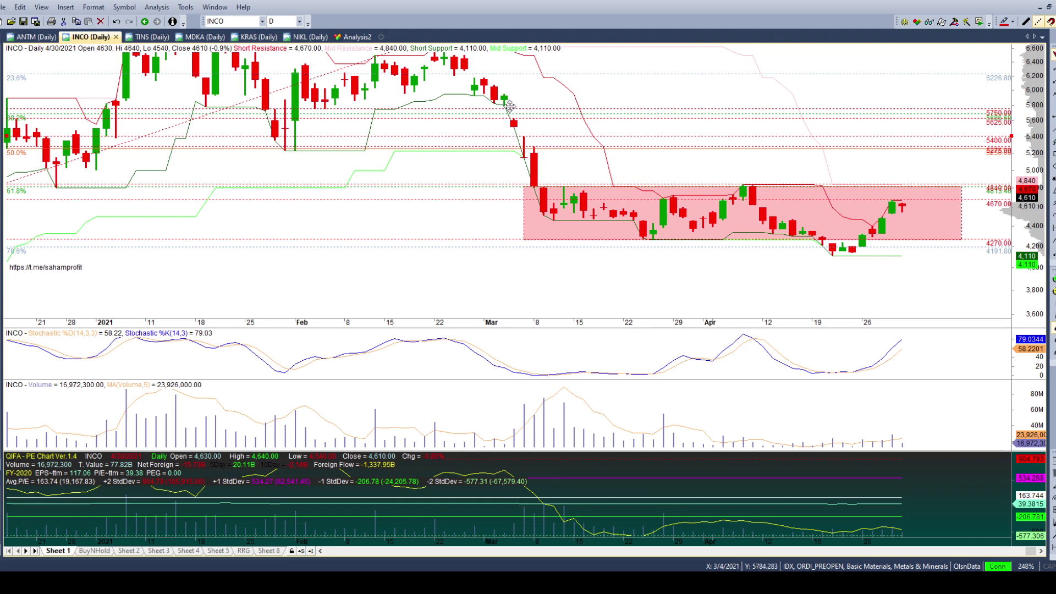
{"action": "left_click_drag", "start_coordinate": [1033, 89], "coordinate": [1036, 117]}
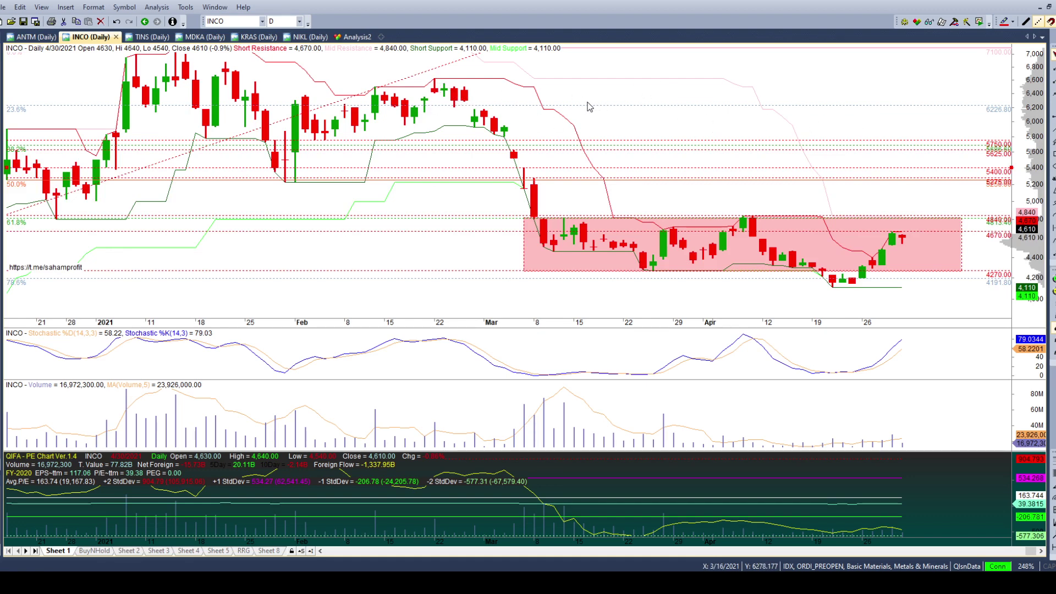
Step: Examine INCO's monthly buy-and-hold returns table alongside its daily price chart
{"action": "left_click", "coordinate": [105, 551]}
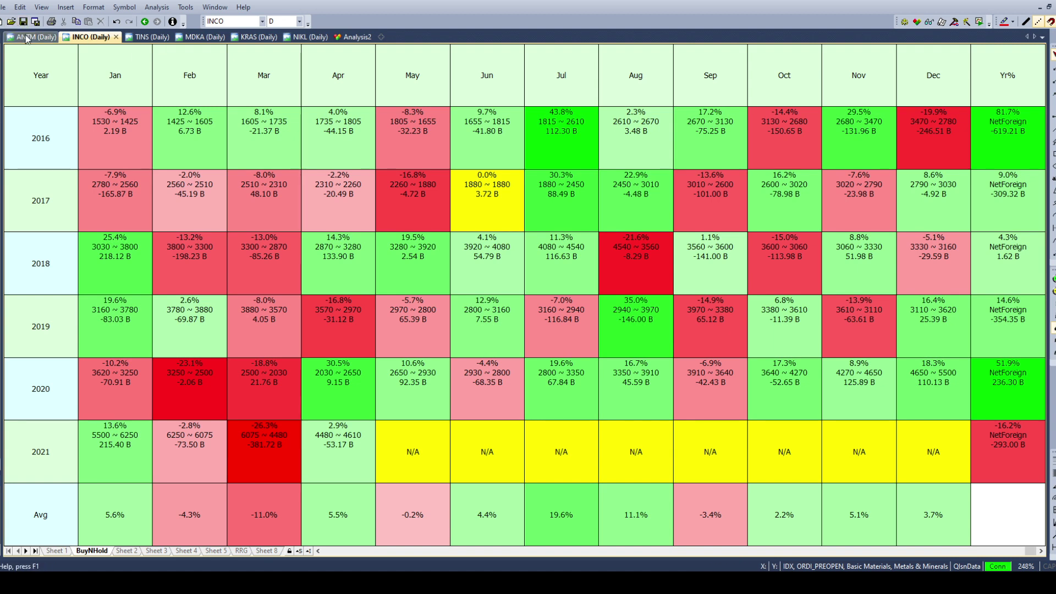
{"action": "left_click", "coordinate": [60, 550]}
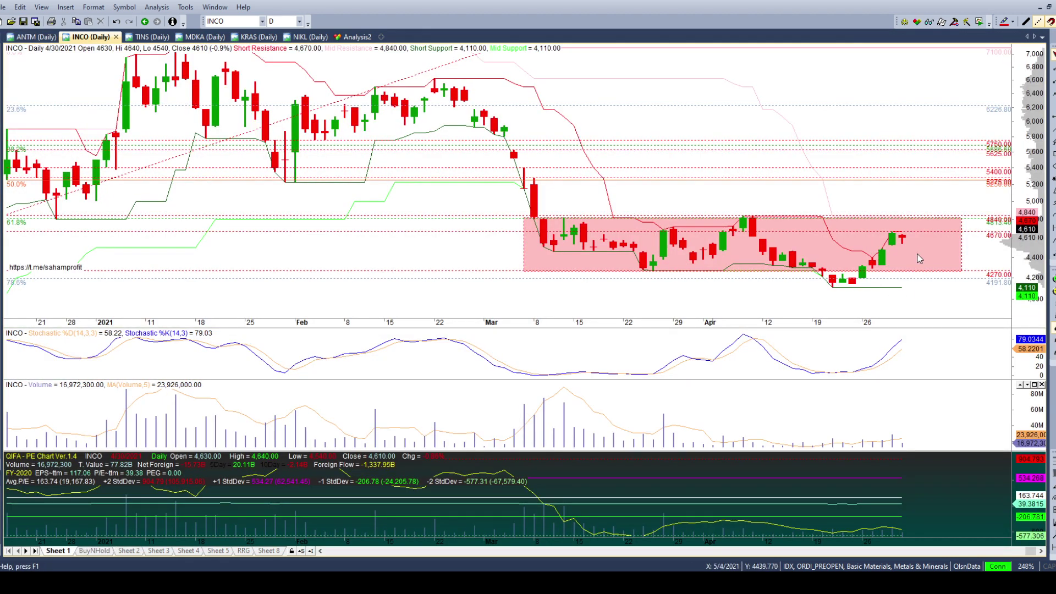
{"action": "key", "text": "ctrl+Page_Down"}
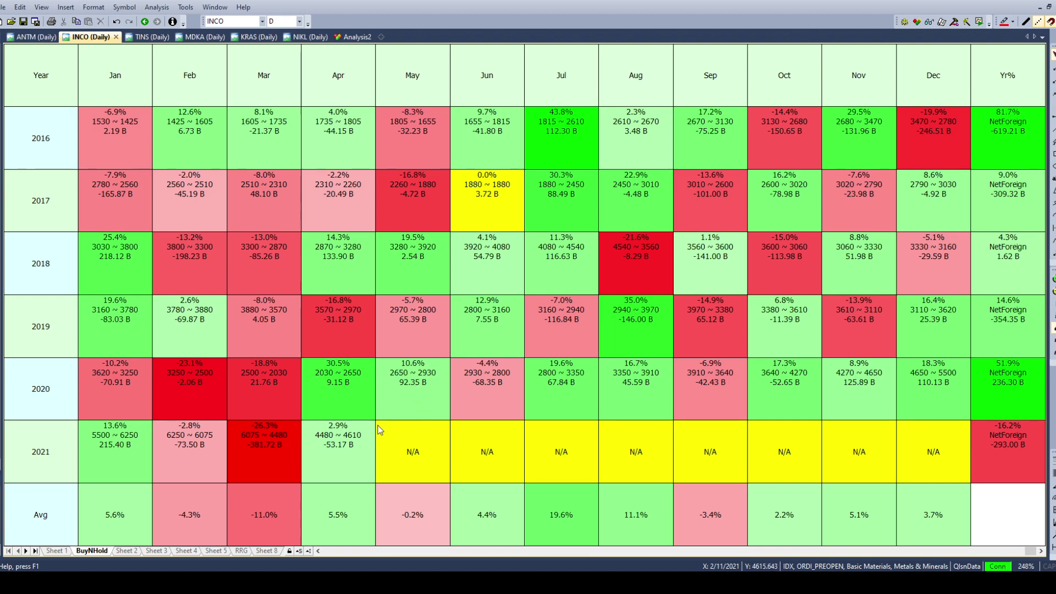
Step: Inspect the TINS price chart on the weekly interval and return it to the daily interval
{"action": "left_click", "coordinate": [143, 37]}
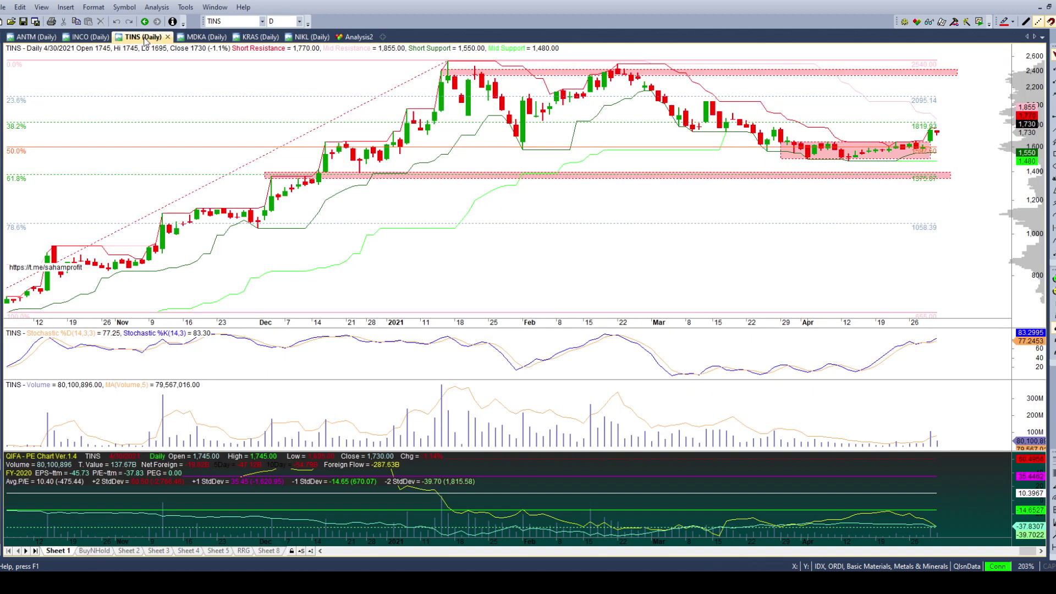
{"action": "key", "text": "w"}
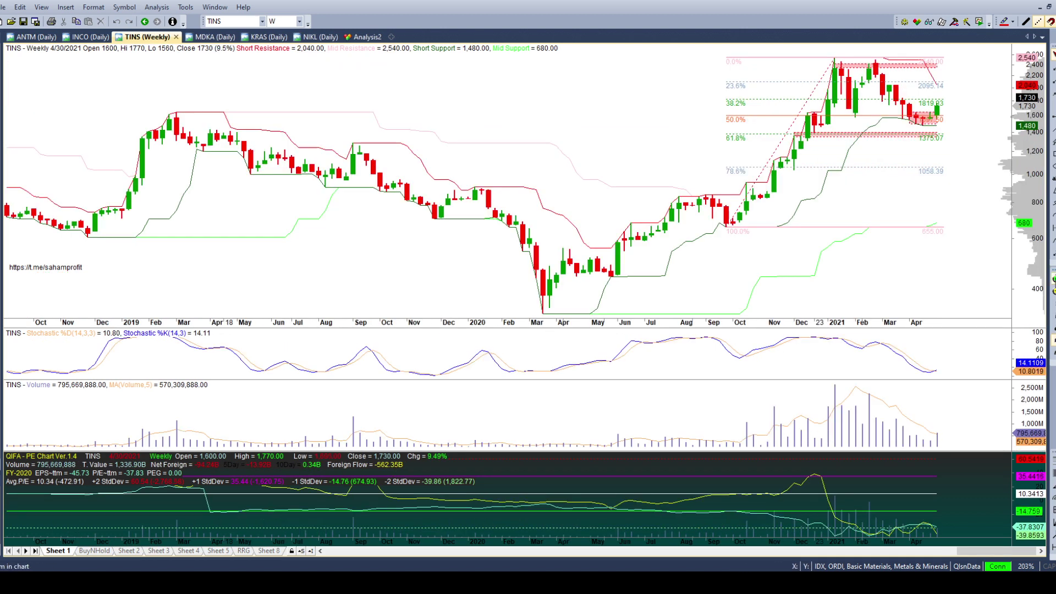
{"action": "key", "text": "plus"}
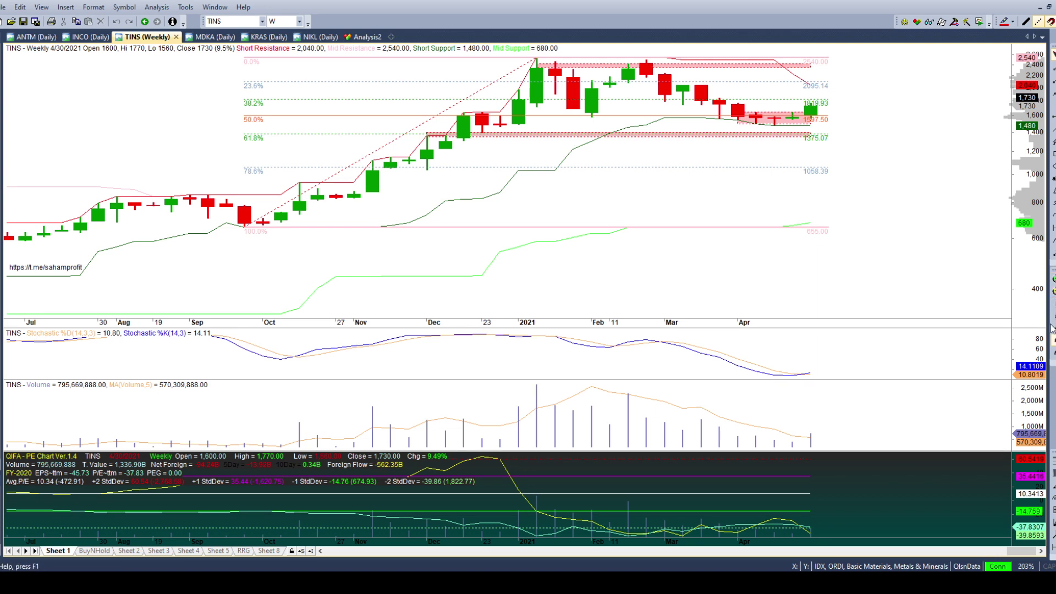
{"action": "key", "text": "d"}
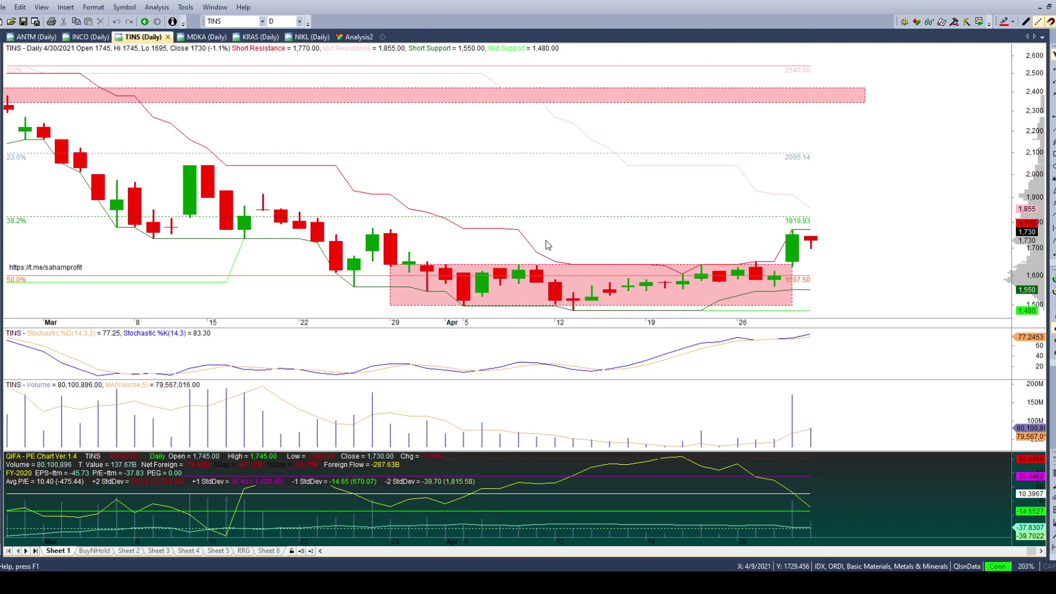
Step: Draw horizontal lines on the TINS daily chart at 1650 and 1495, marking the edges of the April consolidation zone
{"action": "left_click", "coordinate": [1051, 289]}
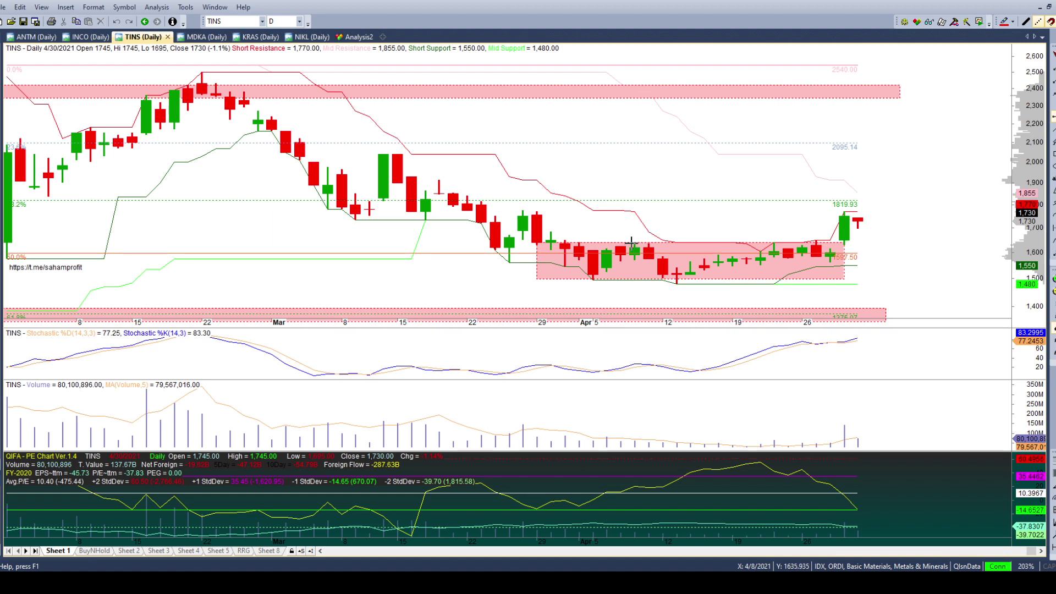
{"action": "left_click", "coordinate": [633, 242]}
{"action": "left_click_drag", "start_coordinate": [632, 241], "coordinate": [818, 240]}
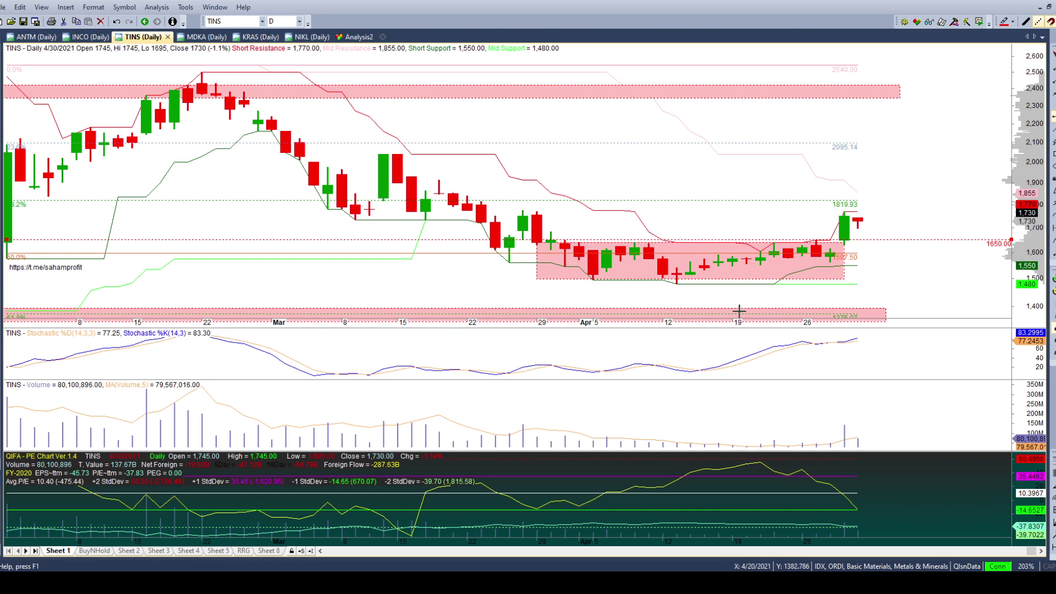
{"action": "left_click", "coordinate": [597, 280]}
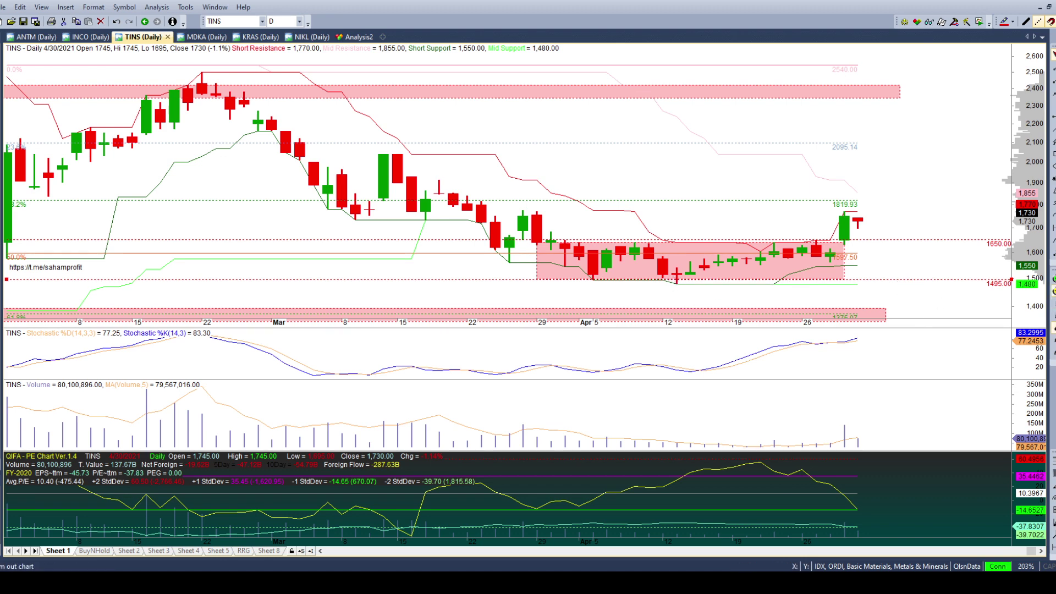
Step: Draw horizontal resistance lines on the TINS daily chart at 1770, 1840, 1915, 2040 and 2180
{"action": "left_click", "coordinate": [1053, 290]}
{"action": "left_click", "coordinate": [1053, 290]}
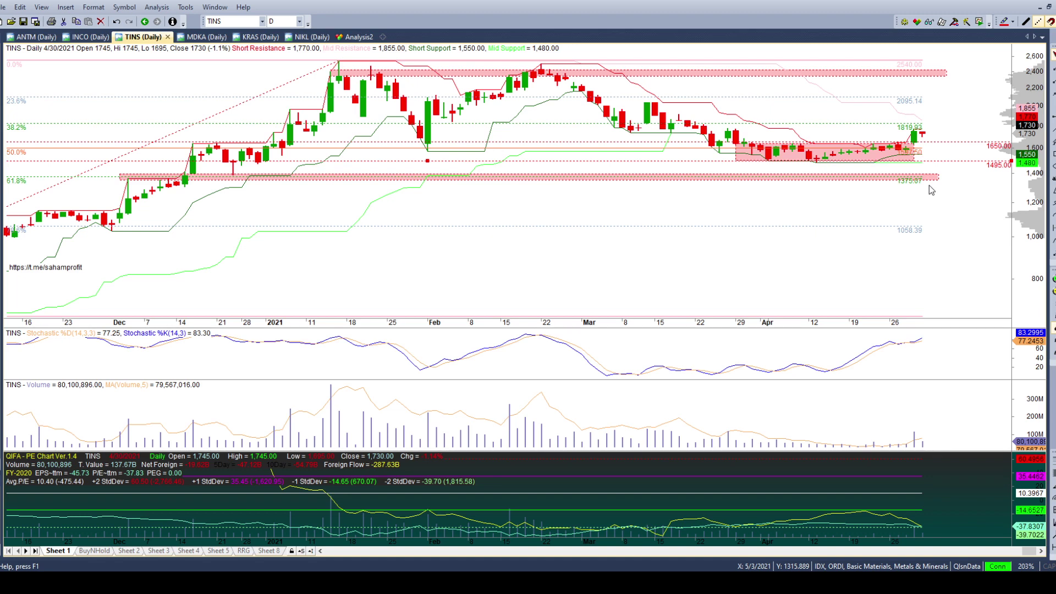
{"action": "left_click", "coordinate": [1053, 280]}
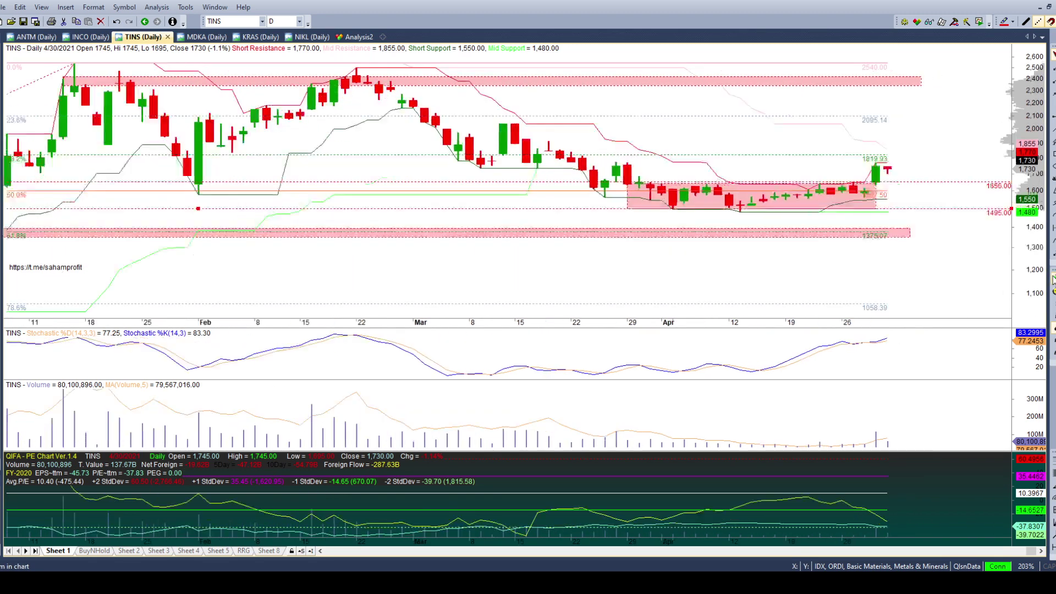
{"action": "left_click", "coordinate": [1053, 279]}
{"action": "left_click", "coordinate": [1053, 279]}
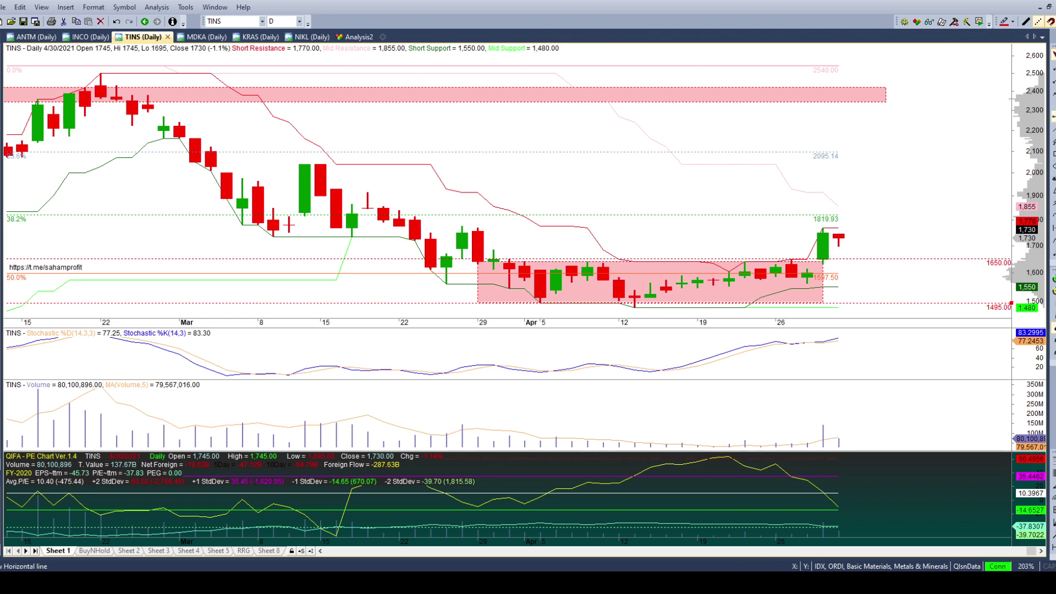
{"action": "left_click", "coordinate": [824, 227]}
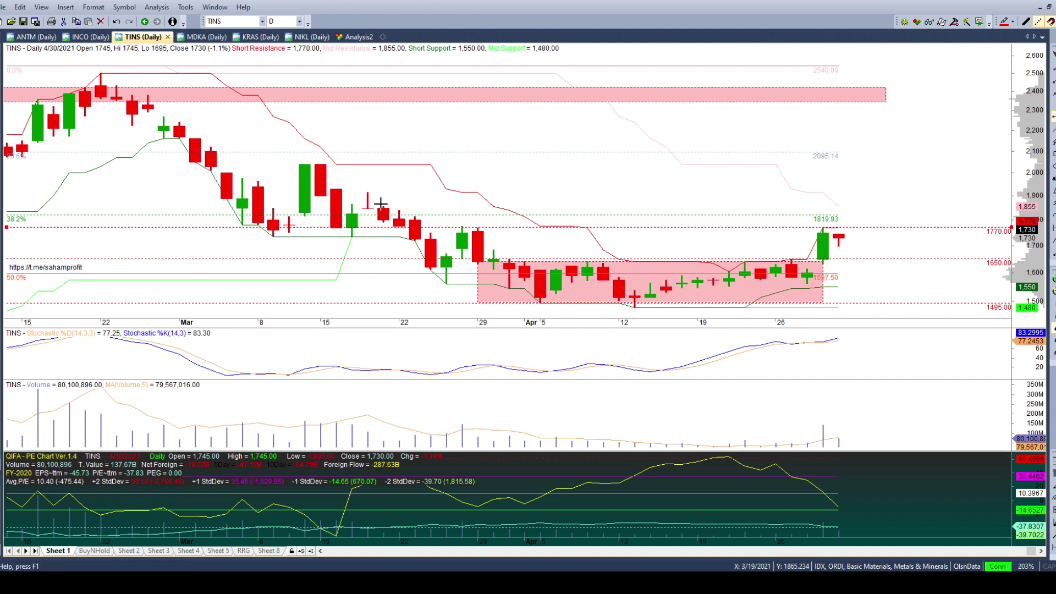
{"action": "left_click", "coordinate": [398, 209]}
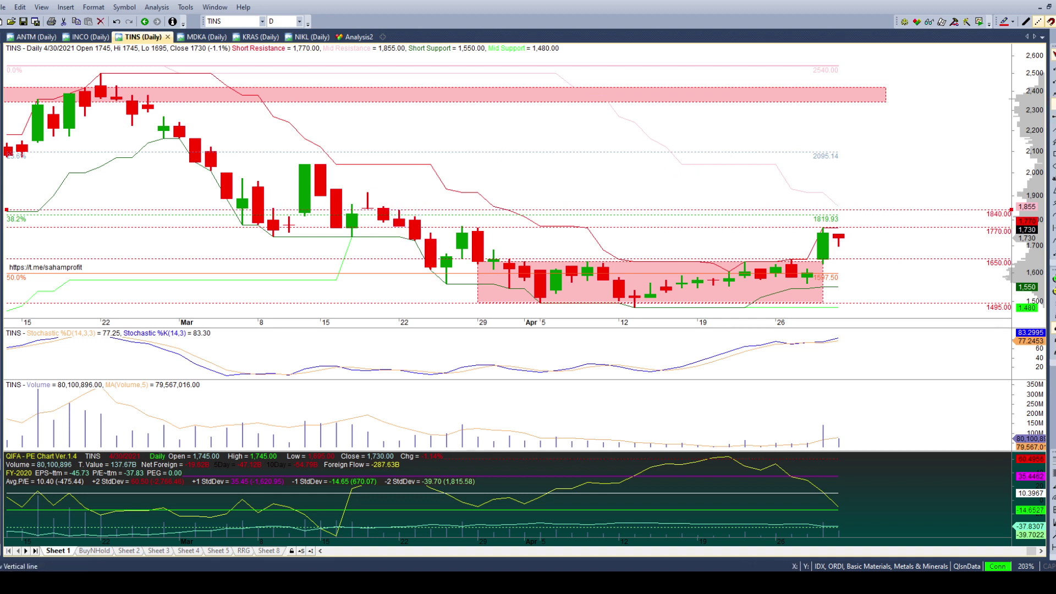
{"action": "left_click", "coordinate": [368, 191]}
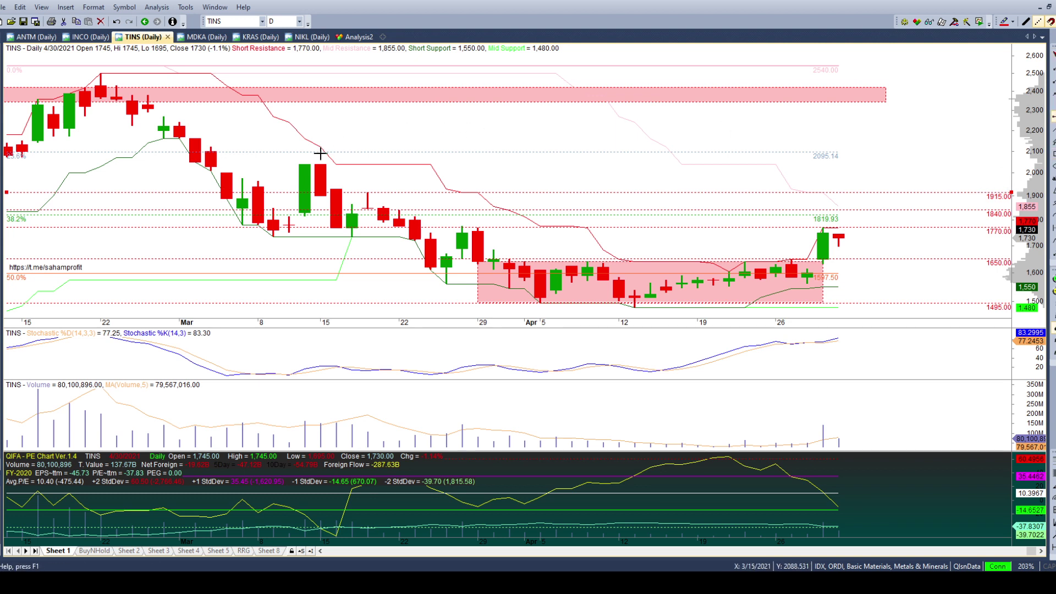
{"action": "left_click", "coordinate": [306, 163]}
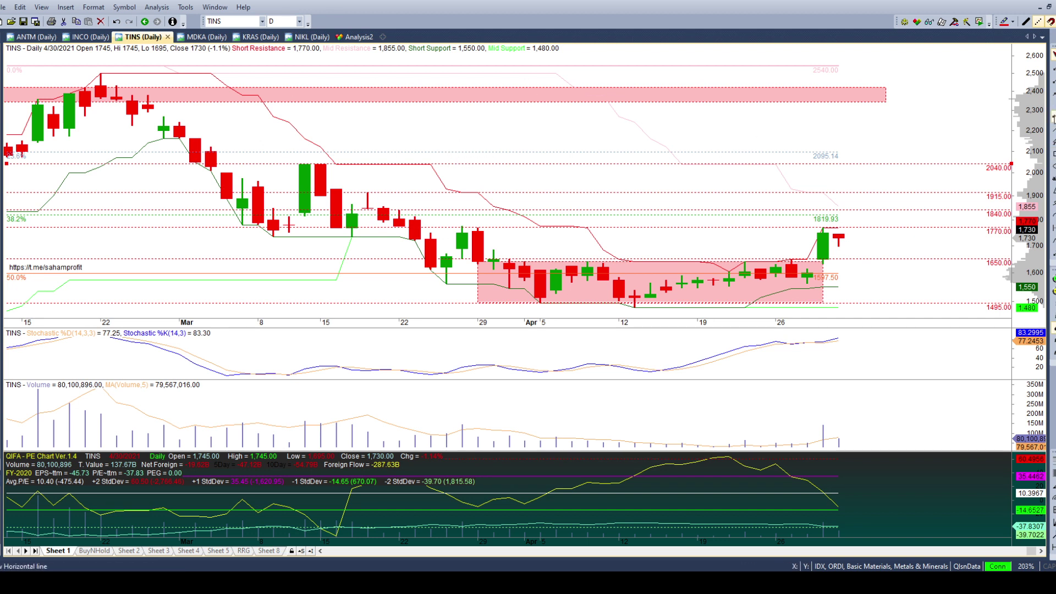
{"action": "left_click", "coordinate": [1053, 283]}
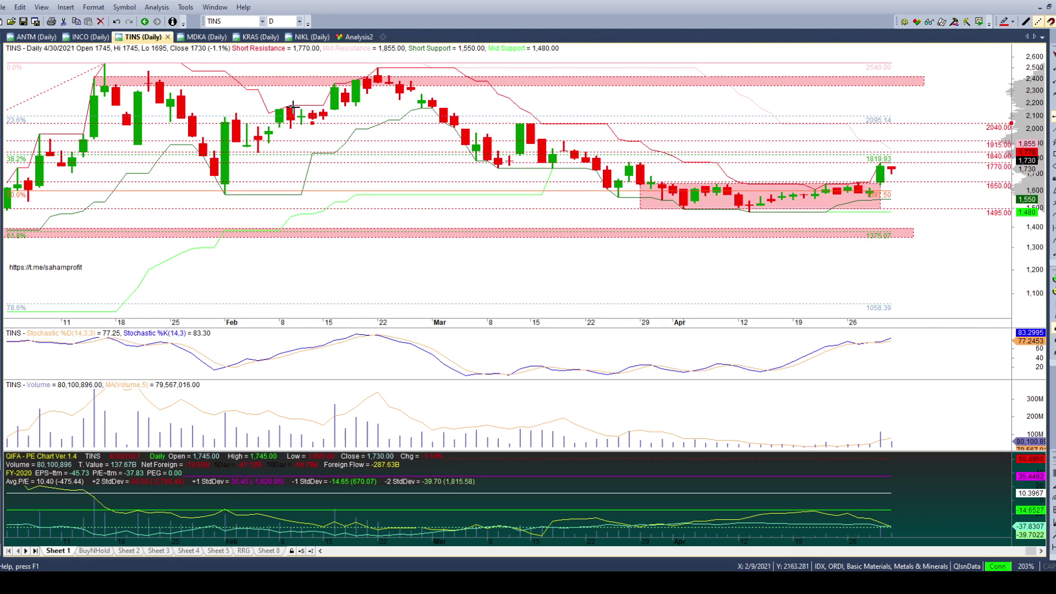
{"action": "left_click", "coordinate": [293, 104]}
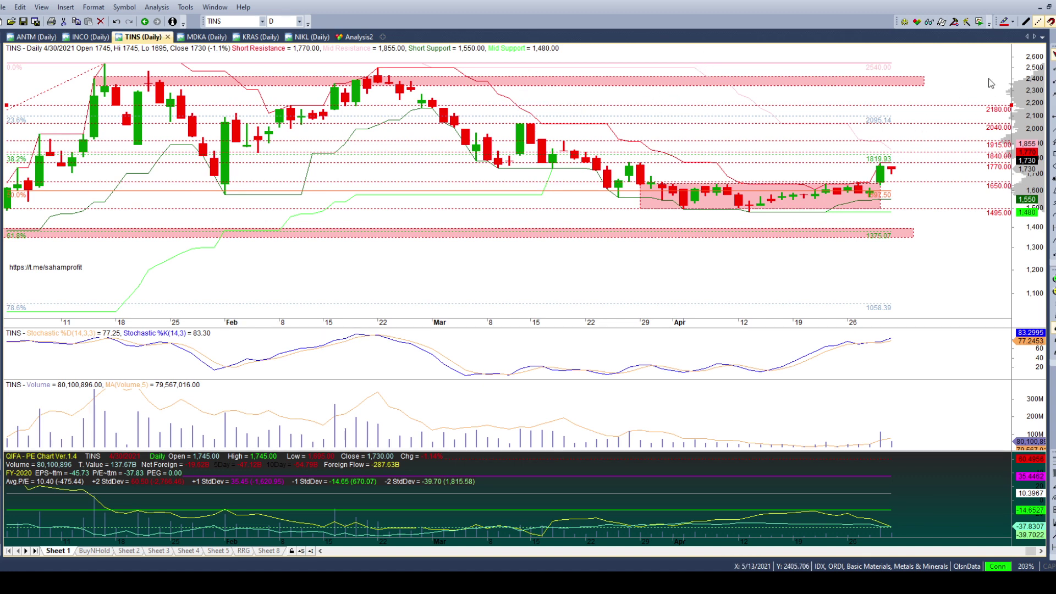
Step: Inspect the TINS price chart on the weekly and monthly intervals and return it to the daily interval
{"action": "key", "text": "KP_Add"}
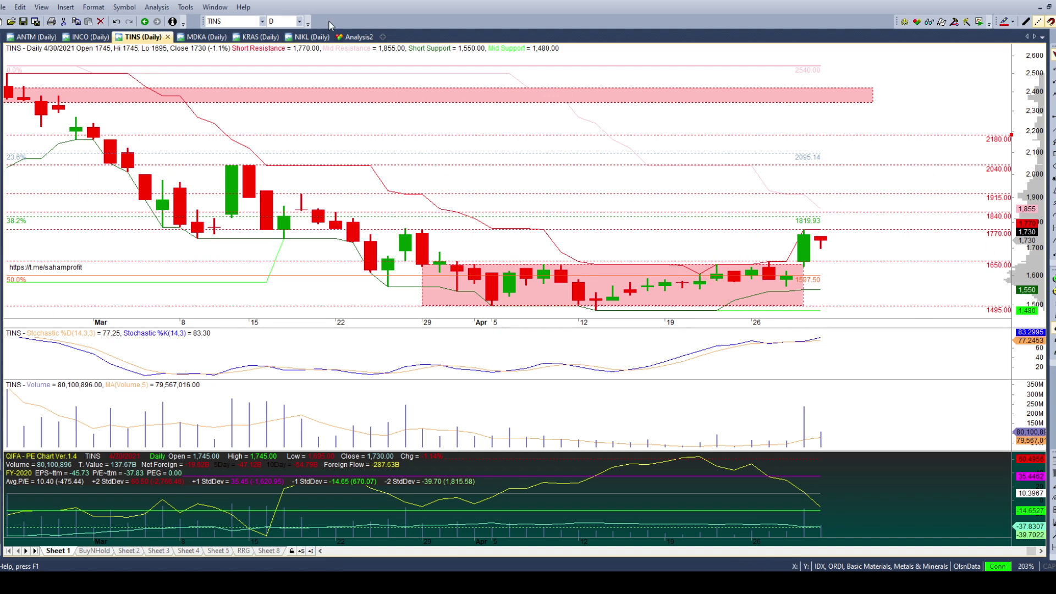
{"action": "key", "text": "minus"}
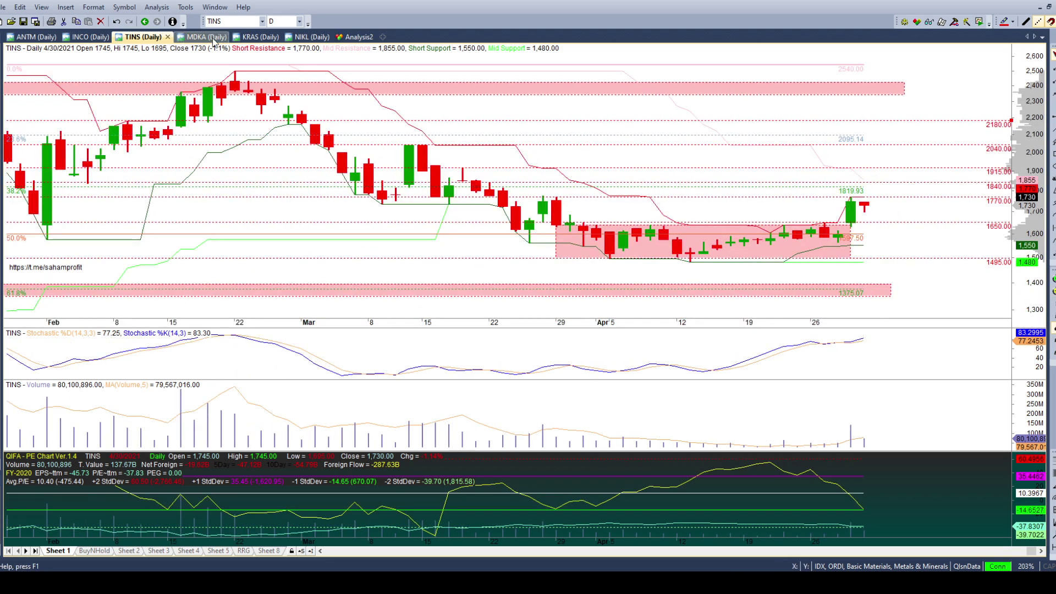
{"action": "key", "text": "w"}
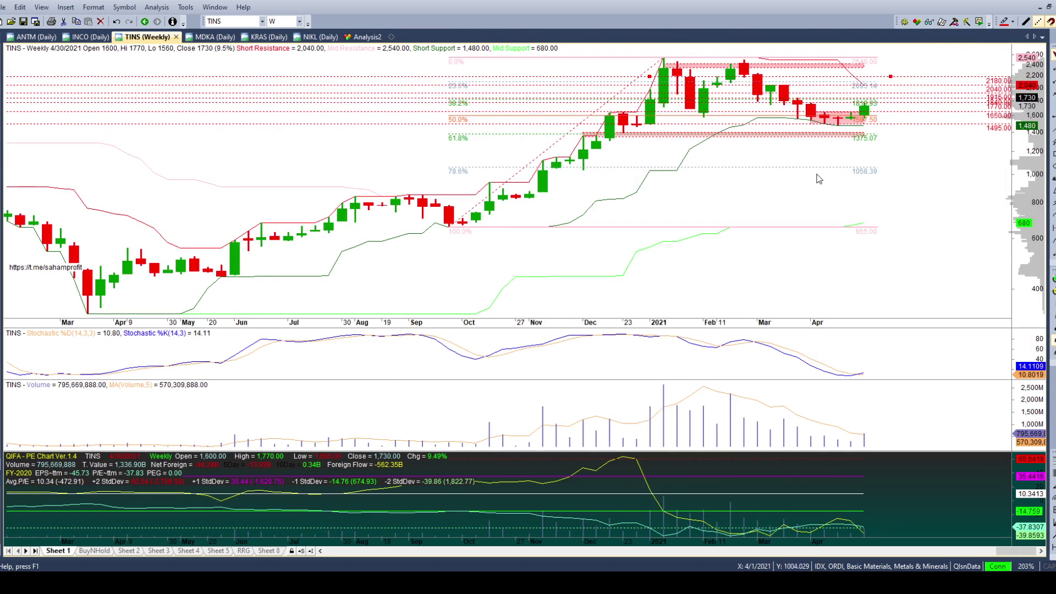
{"action": "key", "text": "m"}
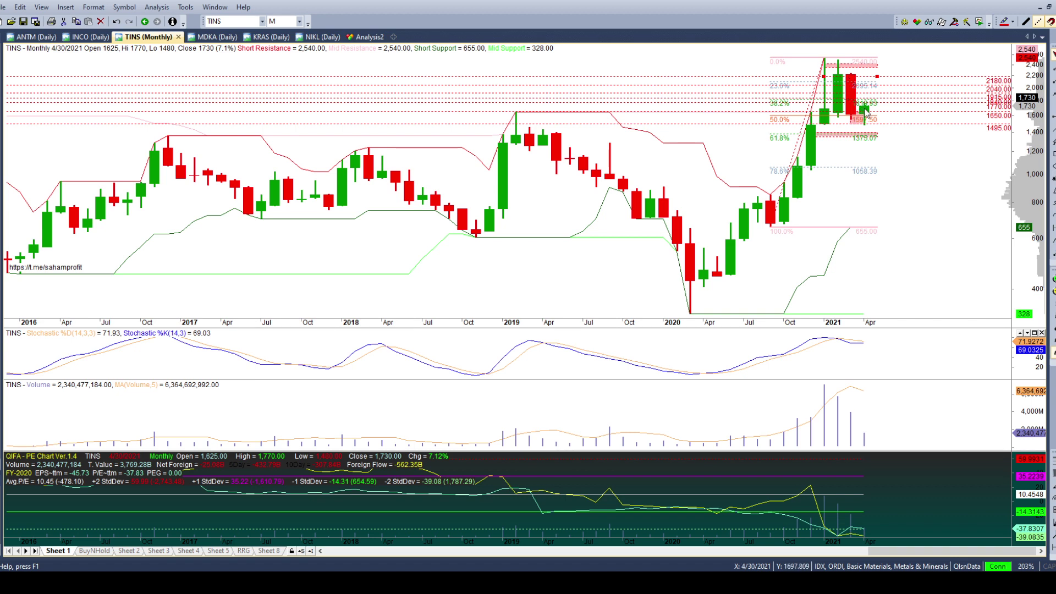
{"action": "key", "text": "d"}
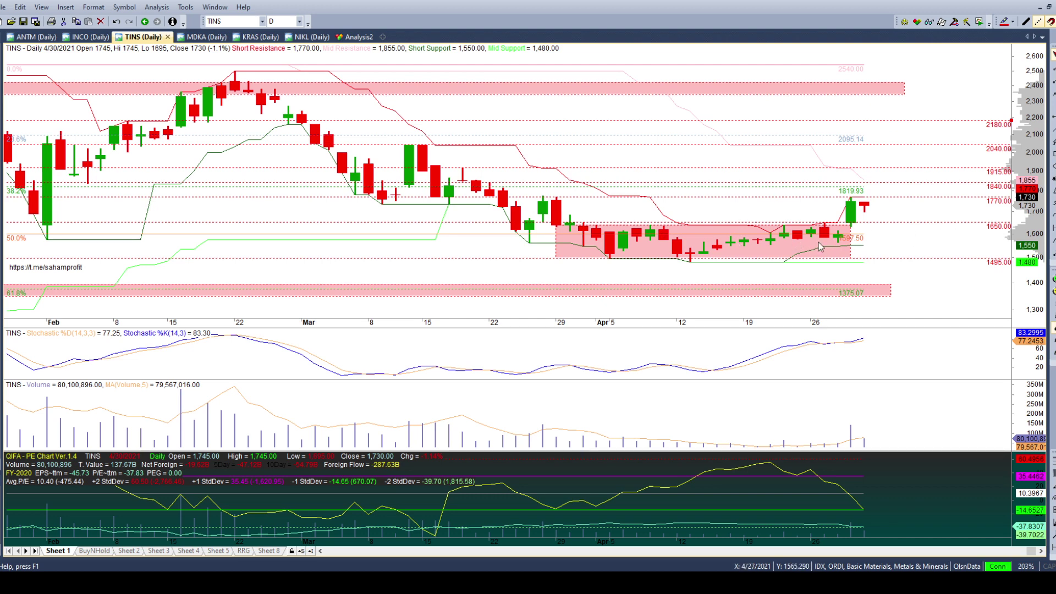
Step: Set the TINS chart to the weekly interval and examine its monthly buy-and-hold returns table
{"action": "left_click", "coordinate": [1051, 292]}
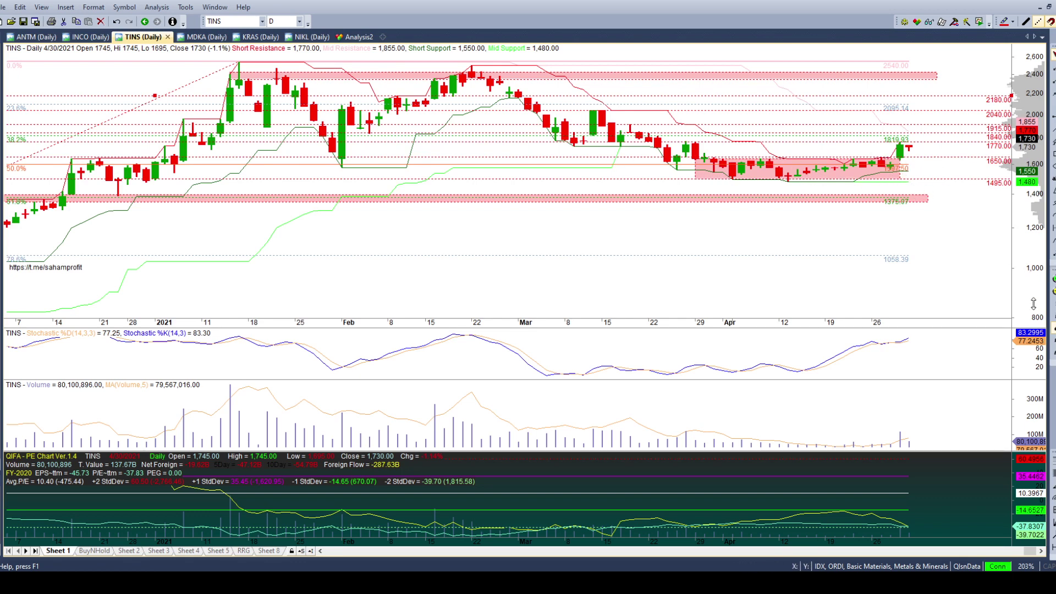
{"action": "left_click", "coordinate": [283, 21]}
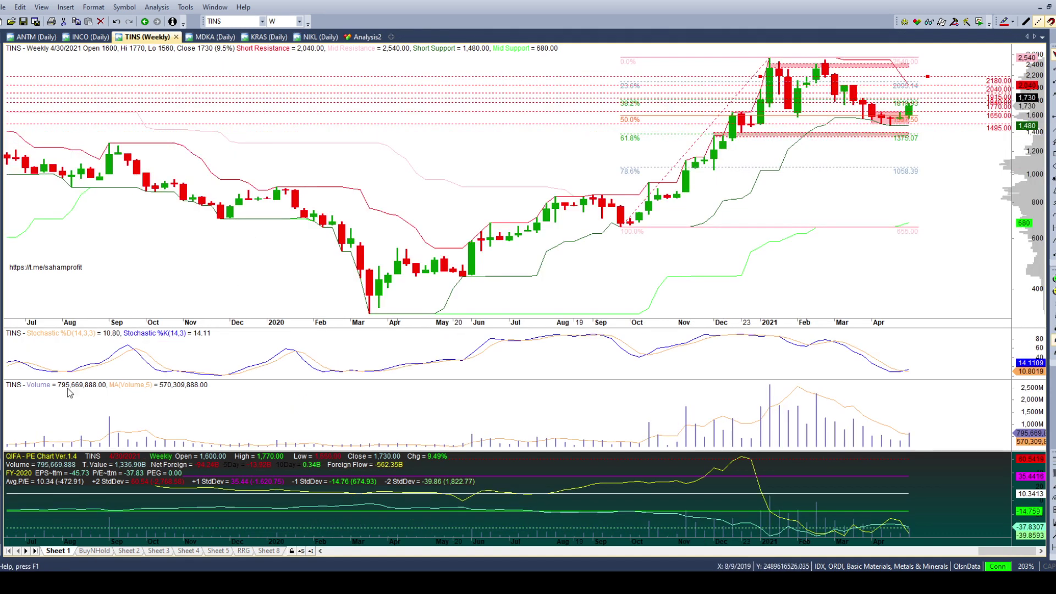
{"action": "left_click", "coordinate": [92, 551]}
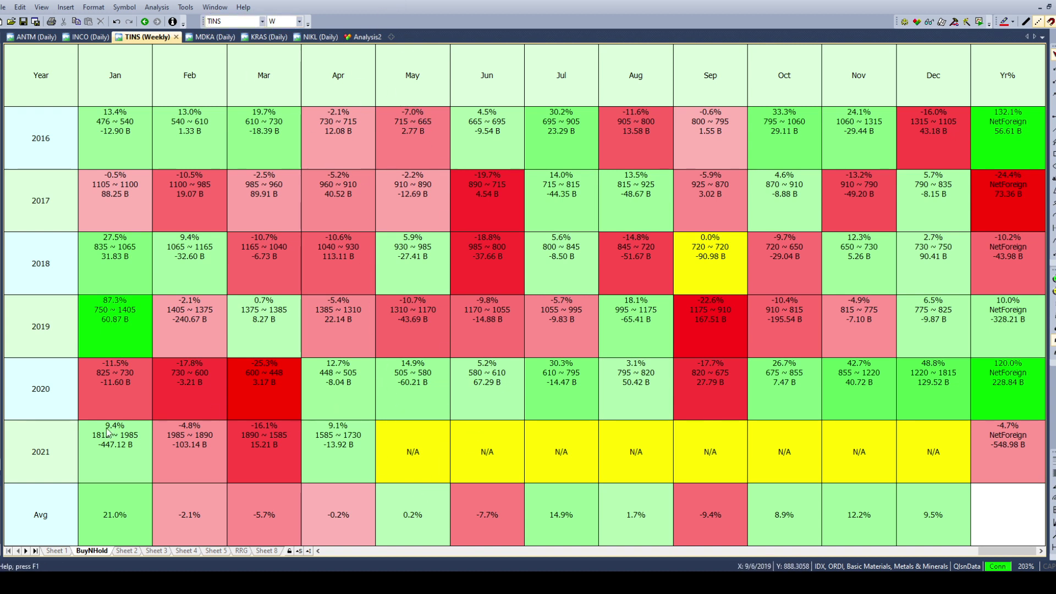
Step: Set the MDKA chart to the daily interval and draw horizontal lines at 2560, the April 19 high, and at 2400
{"action": "left_click", "coordinate": [203, 41]}
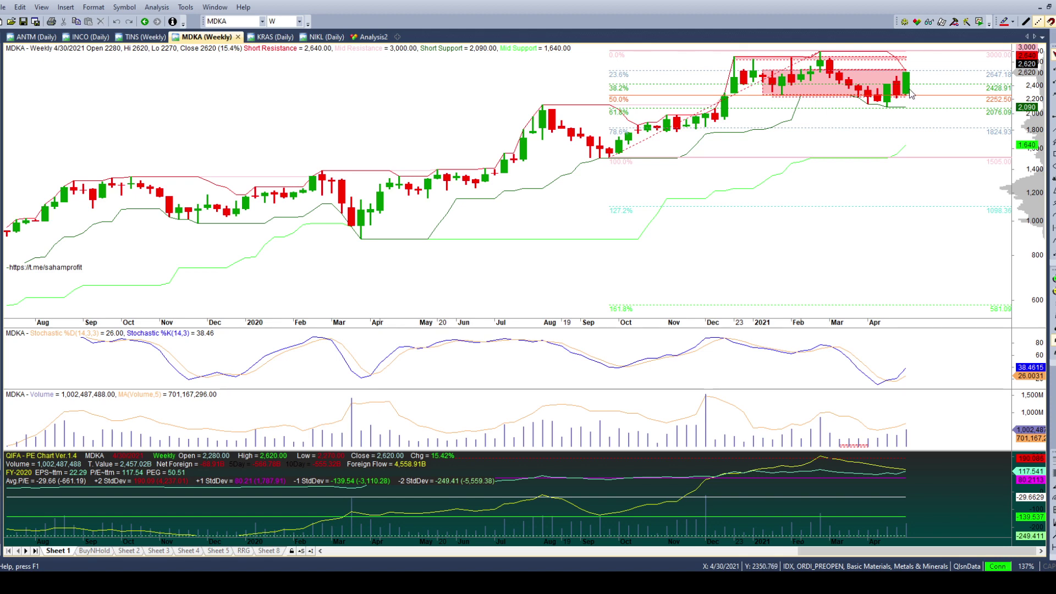
{"action": "key", "text": "d"}
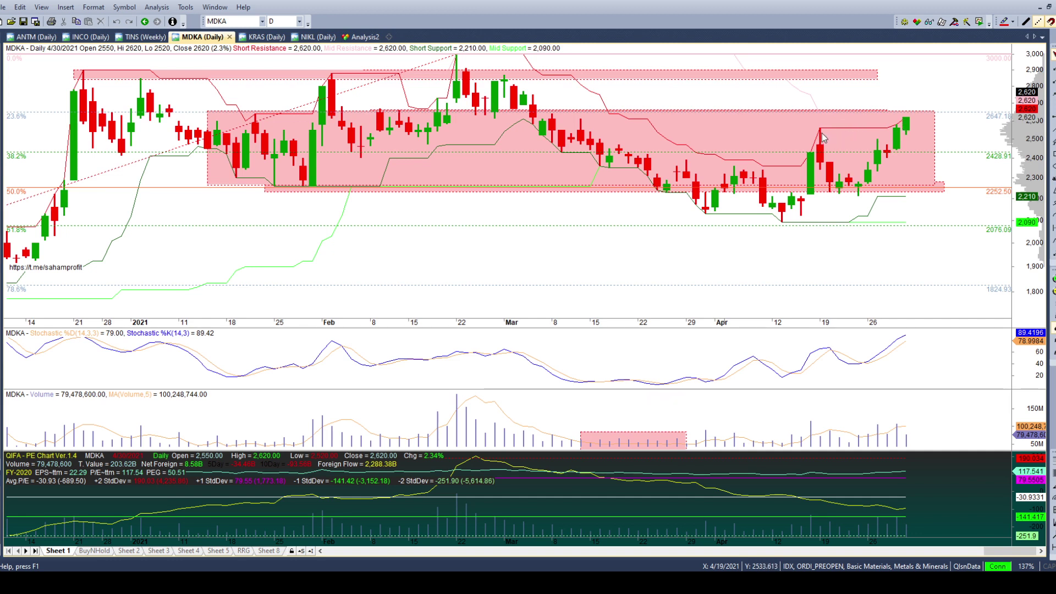
{"action": "left_click", "coordinate": [847, 127]}
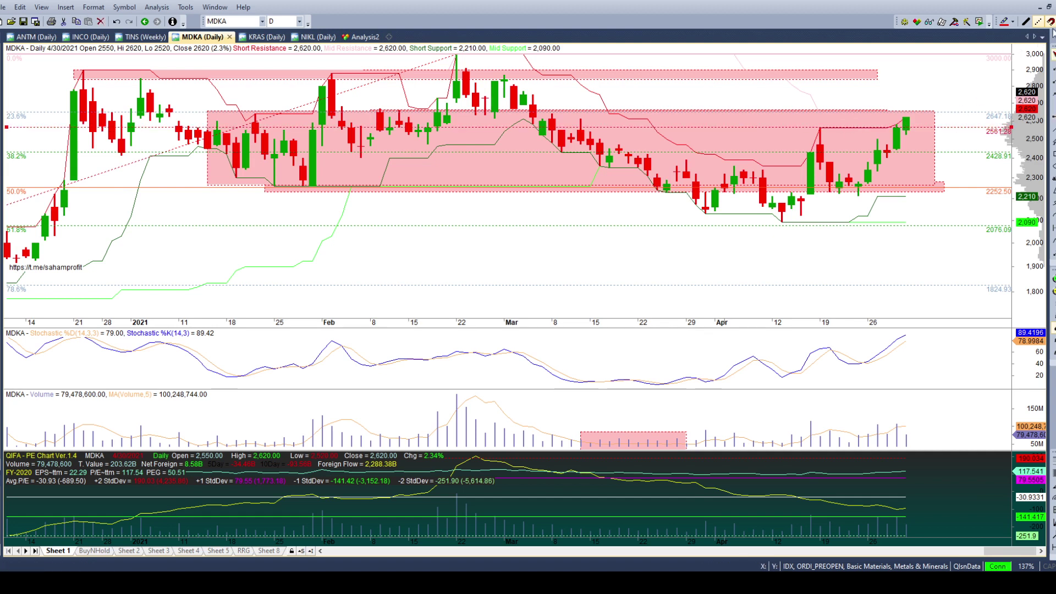
{"action": "key", "text": "Delete"}
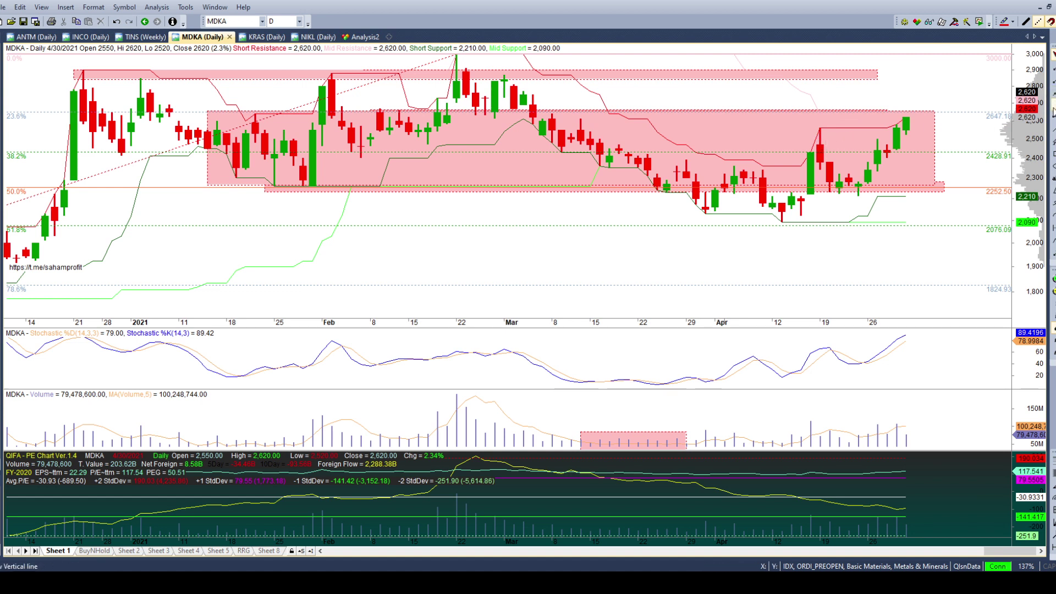
{"action": "left_click", "coordinate": [825, 130]}
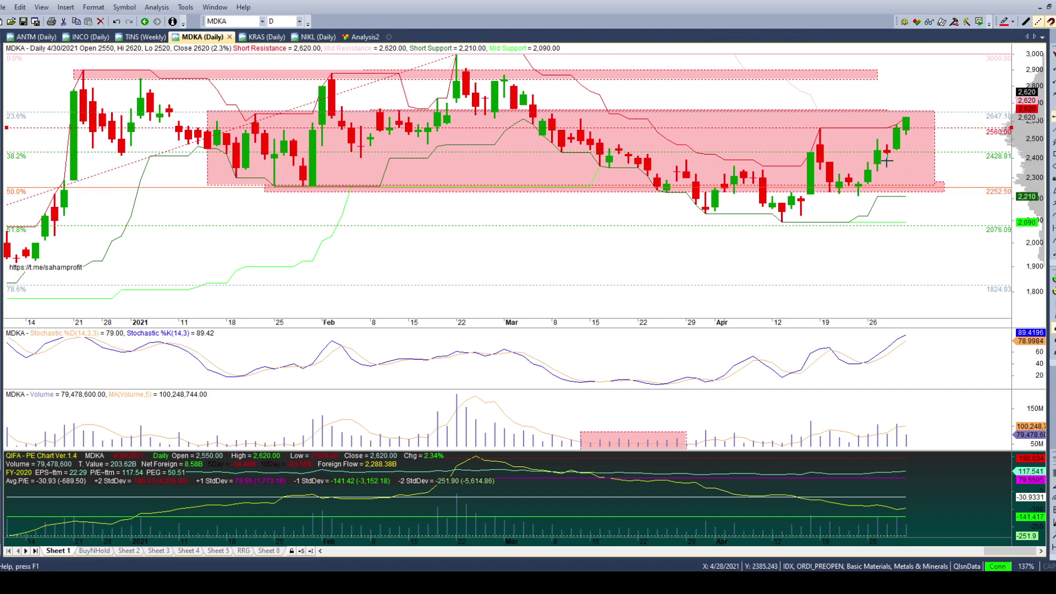
{"action": "left_click", "coordinate": [986, 154]}
{"action": "left_click_drag", "start_coordinate": [986, 154], "coordinate": [928, 159]}
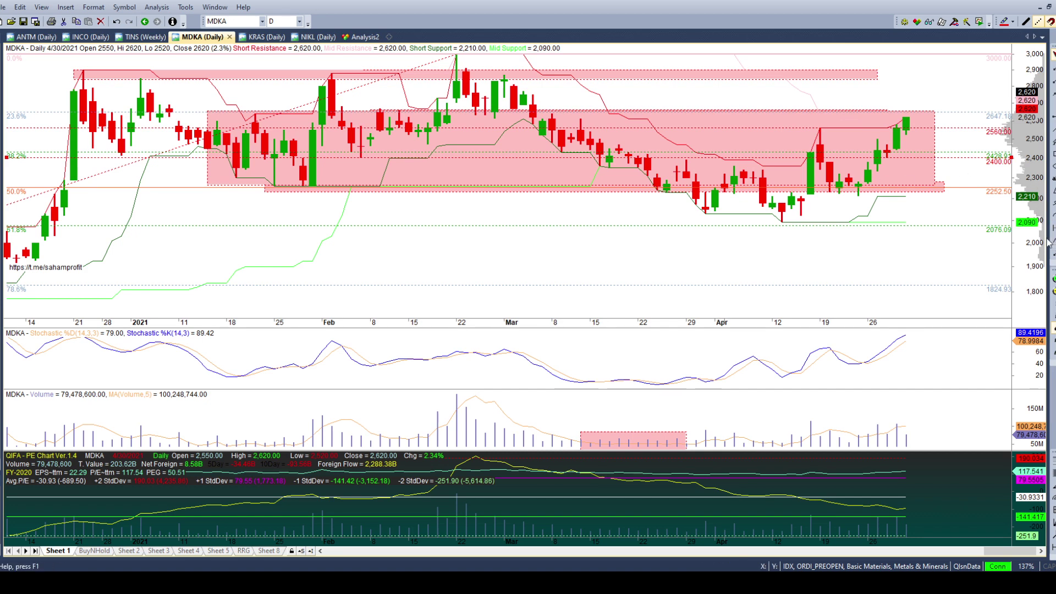
Step: Add a horizontal line at about 2430 on the MDKA daily chart, along the early-March candle low
{"action": "left_click", "coordinate": [1052, 278]}
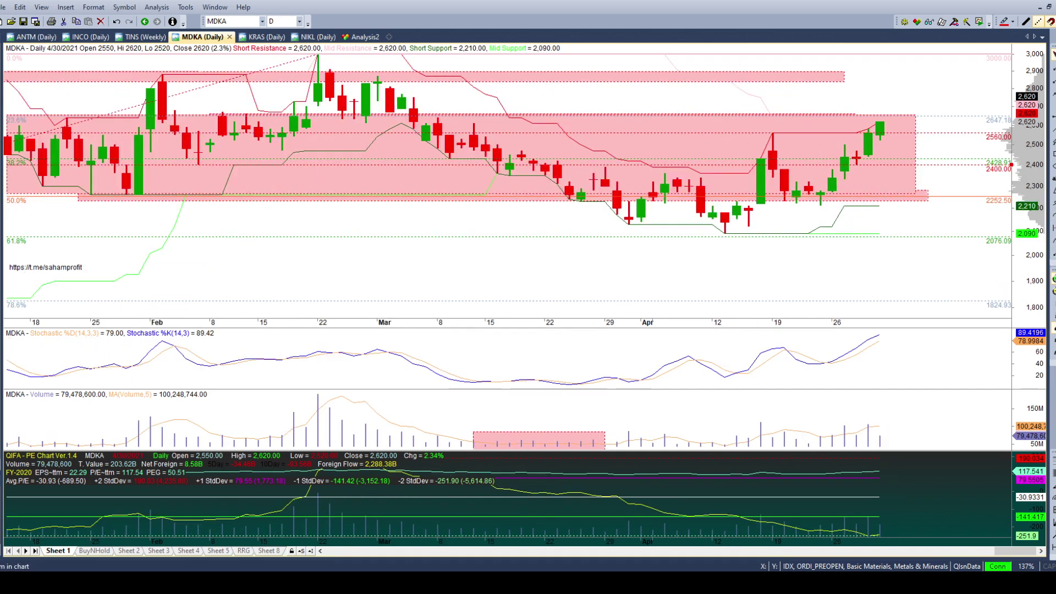
{"action": "left_click", "coordinate": [1052, 278]}
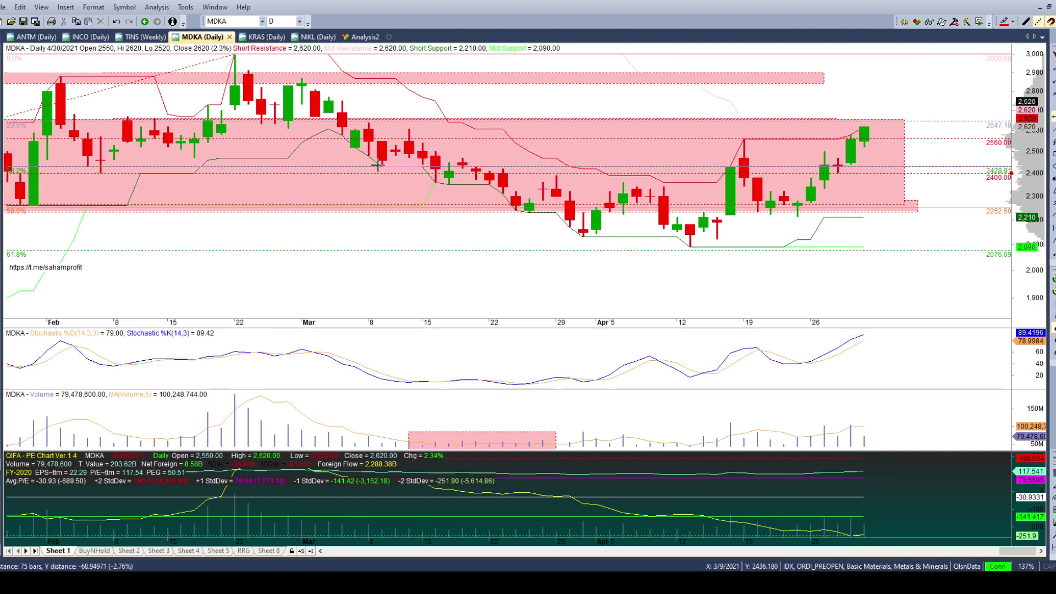
{"action": "left_click_drag", "start_coordinate": [376, 164], "coordinate": [379, 166]}
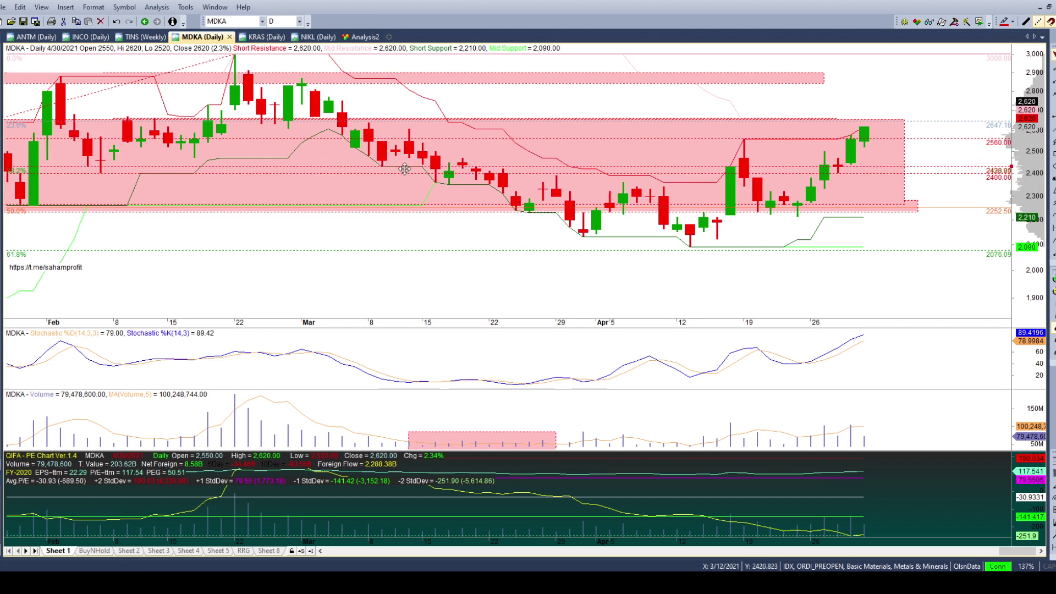
{"action": "left_click", "coordinate": [383, 158]}
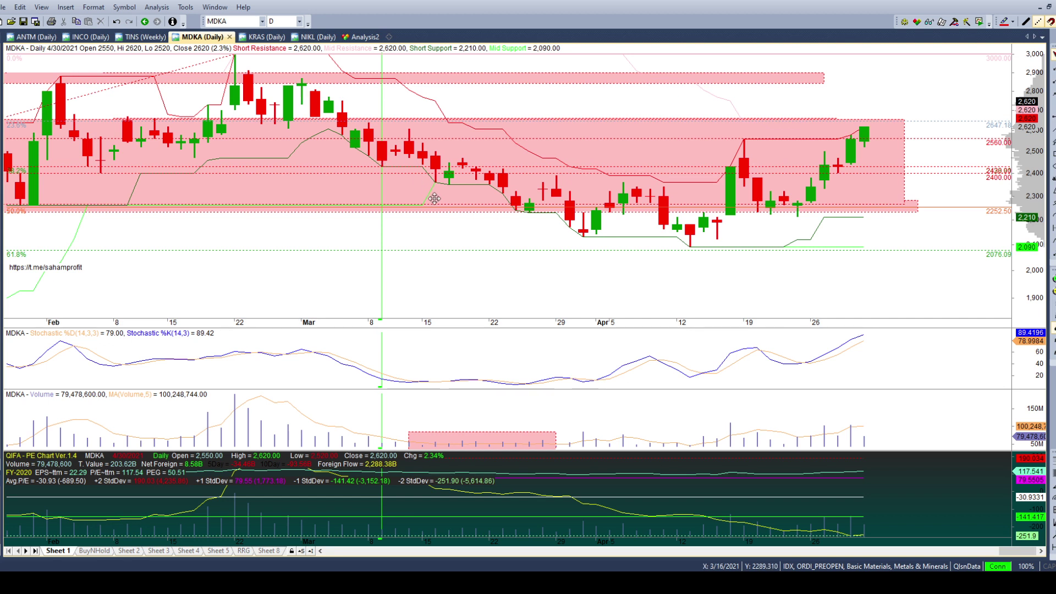
{"action": "left_click", "coordinate": [405, 186]}
{"action": "left_click", "coordinate": [404, 186]}
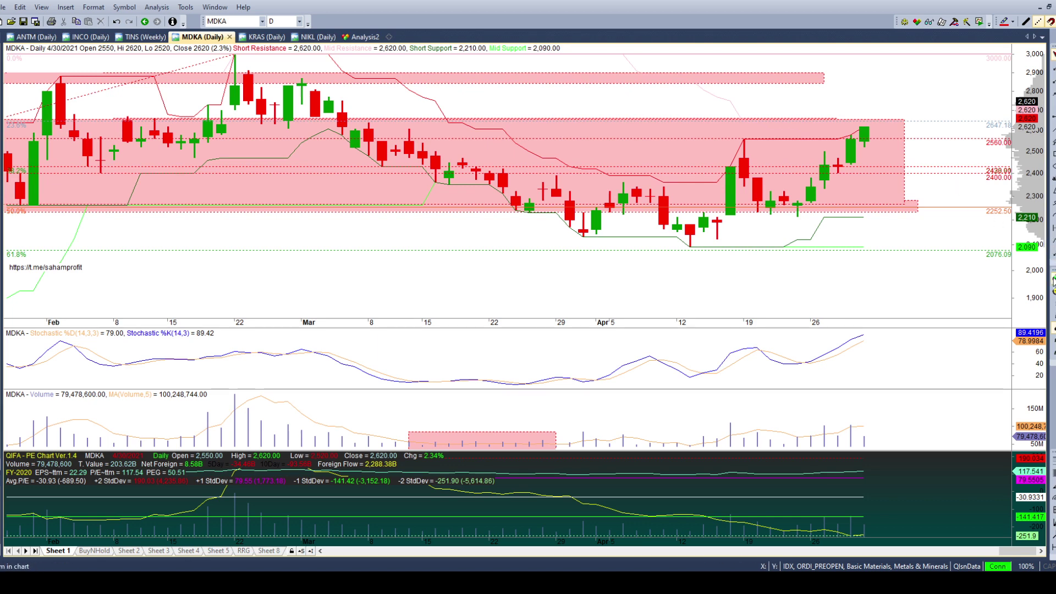
Step: Draw horizontal resistance lines on the MDKA daily chart at 2640, 2750 and 2880
{"action": "key", "text": "KP_Add"}
{"action": "key", "text": "KP_Add"}
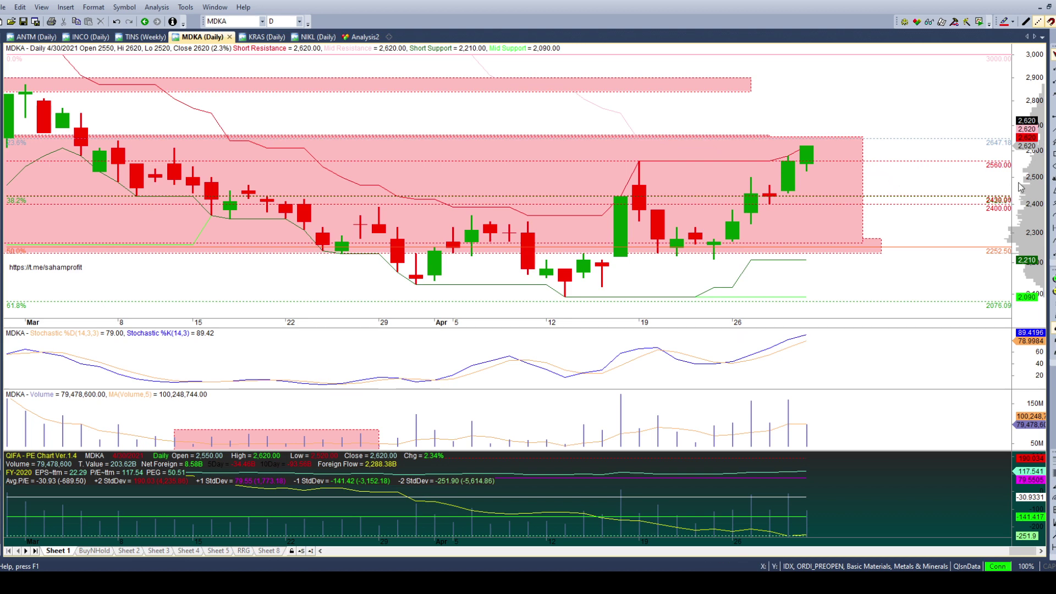
{"action": "left_click", "coordinate": [1052, 293]}
{"action": "left_click", "coordinate": [1052, 293]}
{"action": "left_click", "coordinate": [1052, 293]}
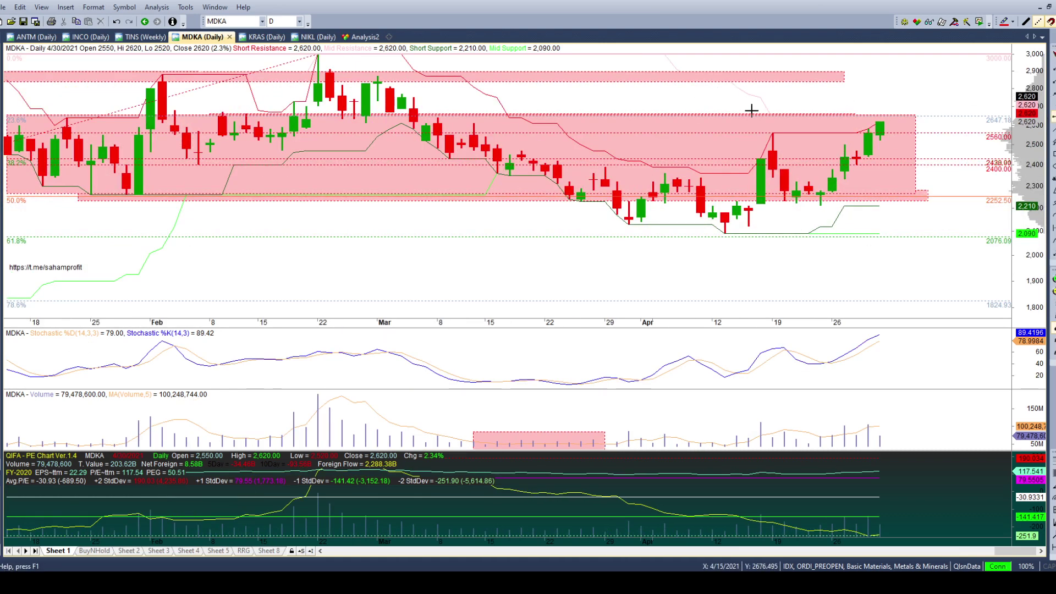
{"action": "left_click_drag", "start_coordinate": [439, 116], "coordinate": [442, 121]}
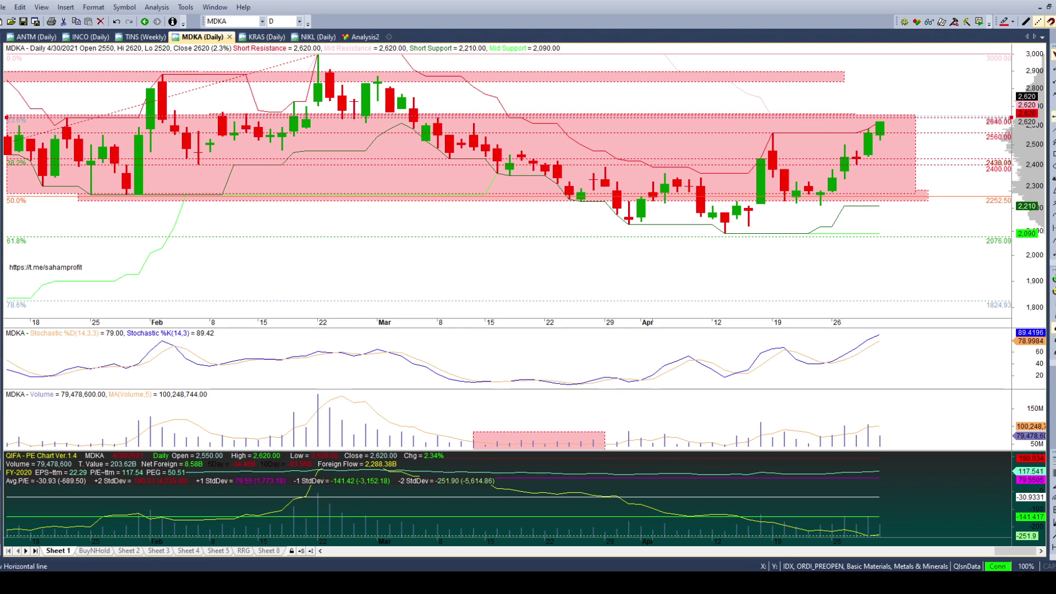
{"action": "left_click", "coordinate": [413, 95]}
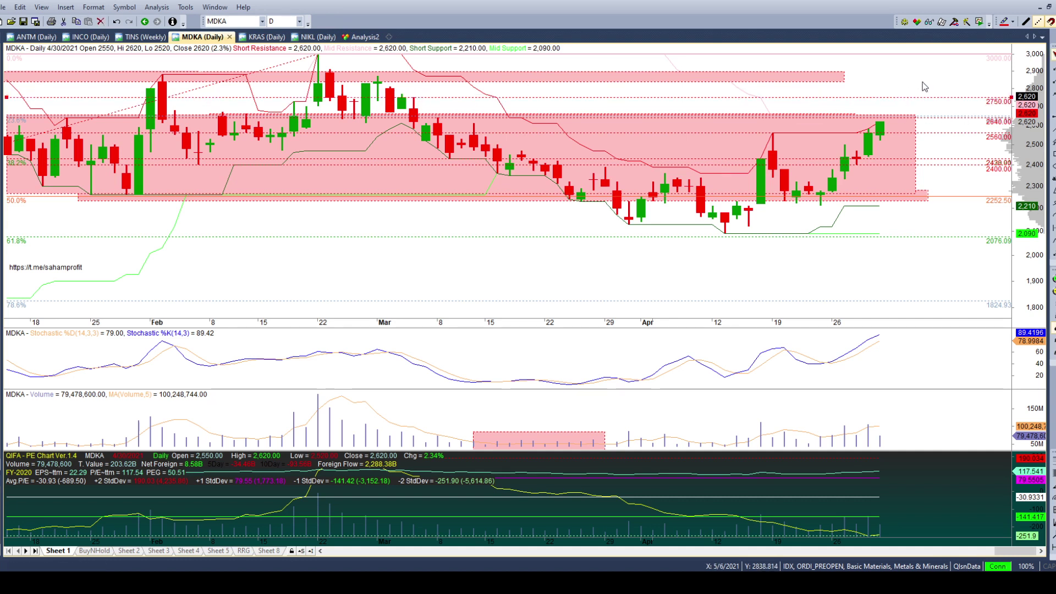
{"action": "left_click", "coordinate": [766, 81]}
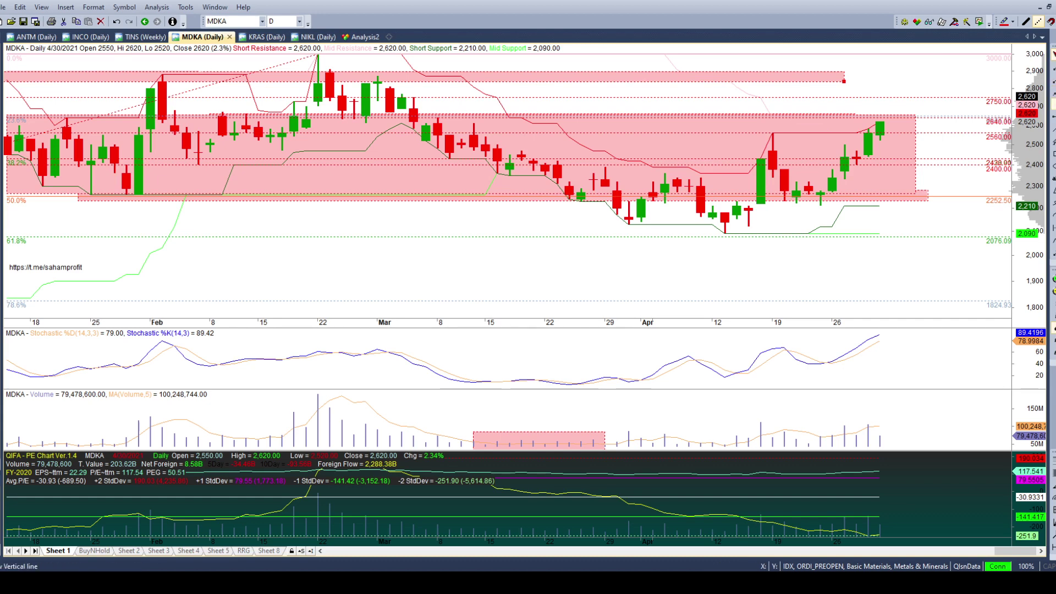
{"action": "left_click", "coordinate": [163, 72]}
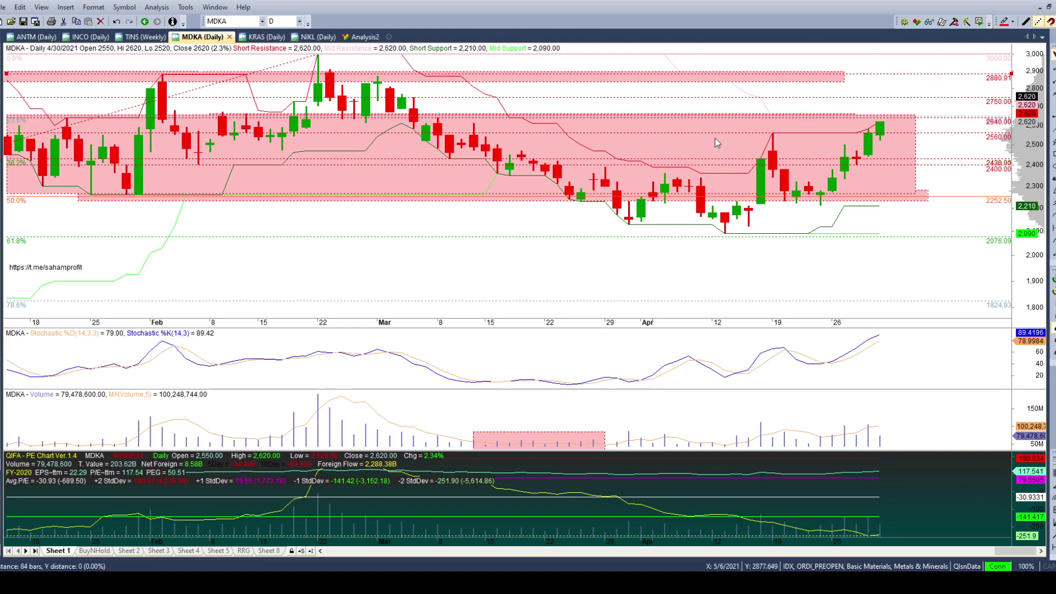
{"action": "left_click_drag", "start_coordinate": [907, 73], "coordinate": [907, 75]}
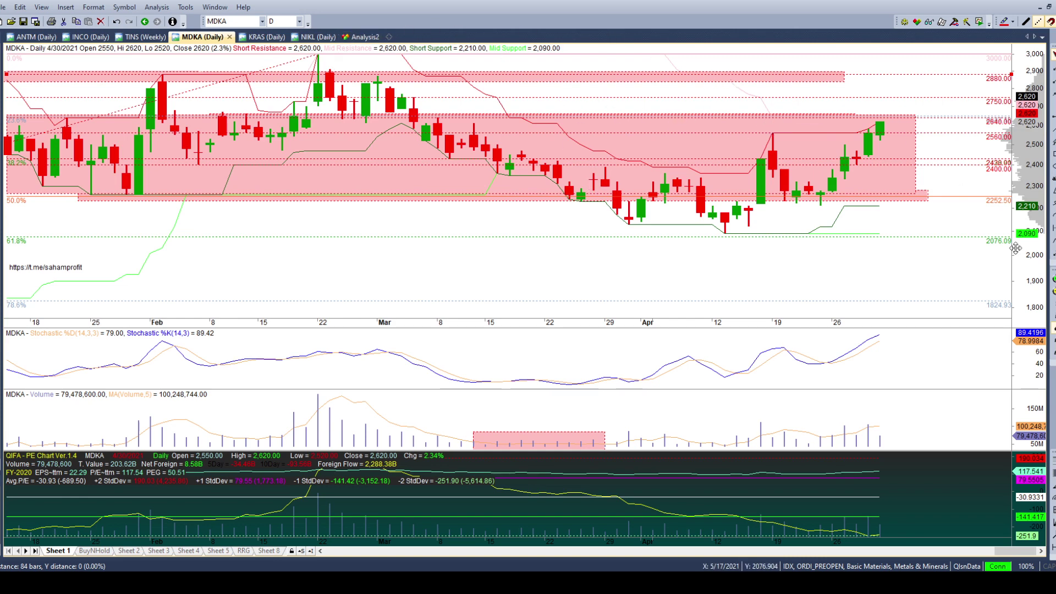
Step: Examine MDKA's price history on the weekly interval and return the chart to the daily interval
{"action": "key", "text": "w"}
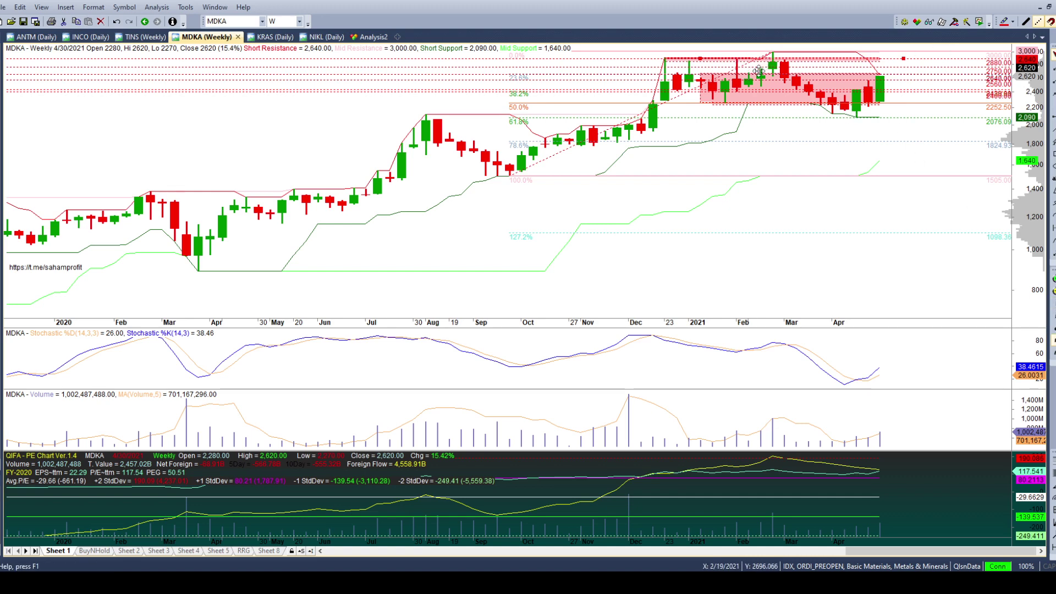
{"action": "left_click", "coordinate": [1053, 280]}
{"action": "left_click", "coordinate": [1053, 281]}
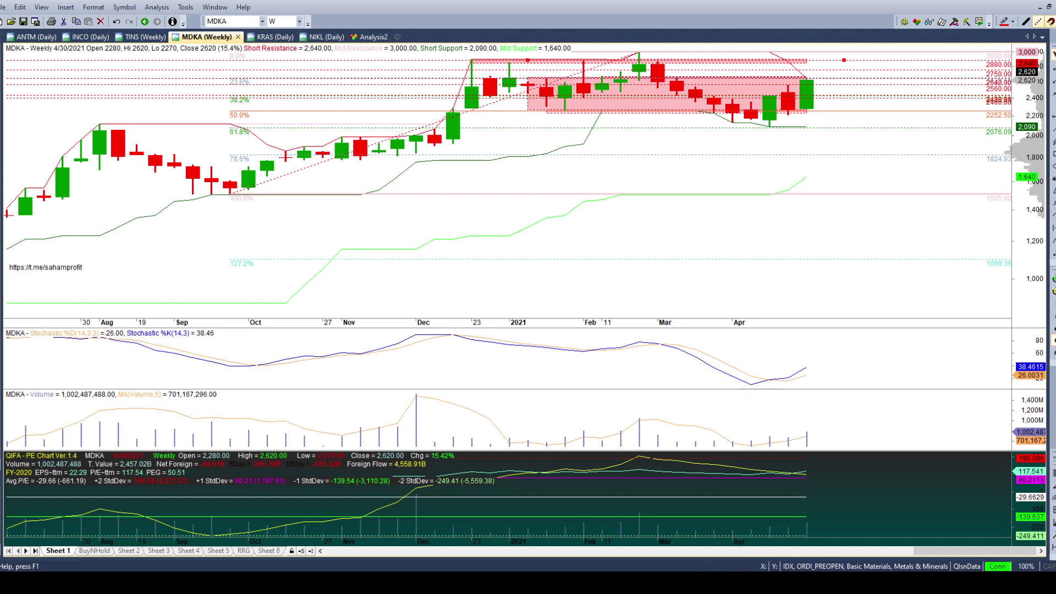
{"action": "left_click", "coordinate": [1052, 327]}
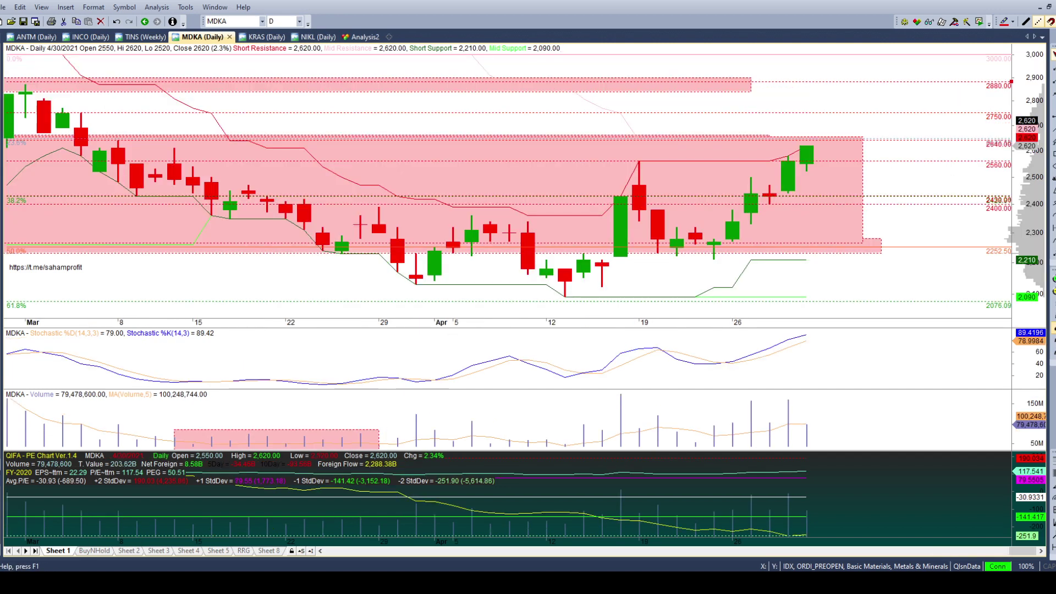
Step: Extend the support zone near 2252 further into May on the MDKA daily chart, and draw a support rectangle between 2430 and 2400
{"action": "left_click", "coordinate": [1051, 291]}
{"action": "left_click", "coordinate": [1051, 291]}
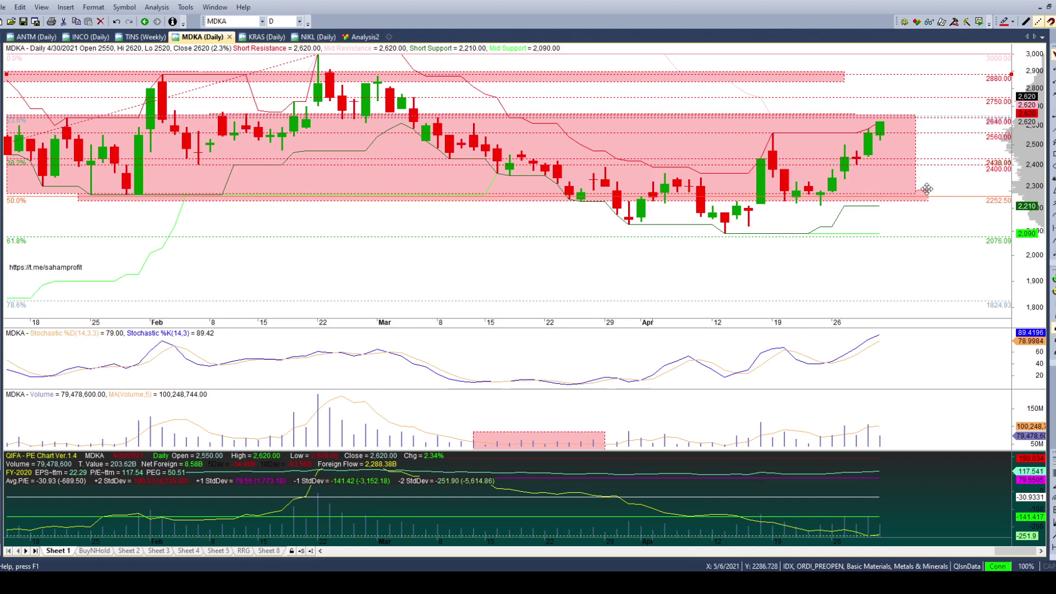
{"action": "left_click_drag", "start_coordinate": [926, 193], "coordinate": [975, 203]}
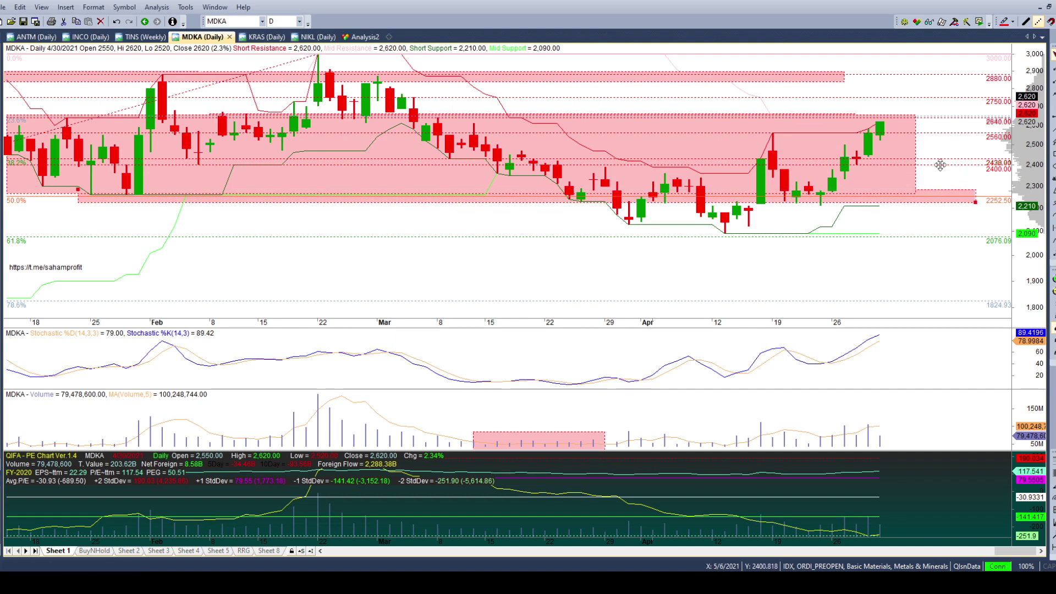
{"action": "left_click_drag", "start_coordinate": [807, 158], "coordinate": [974, 164]}
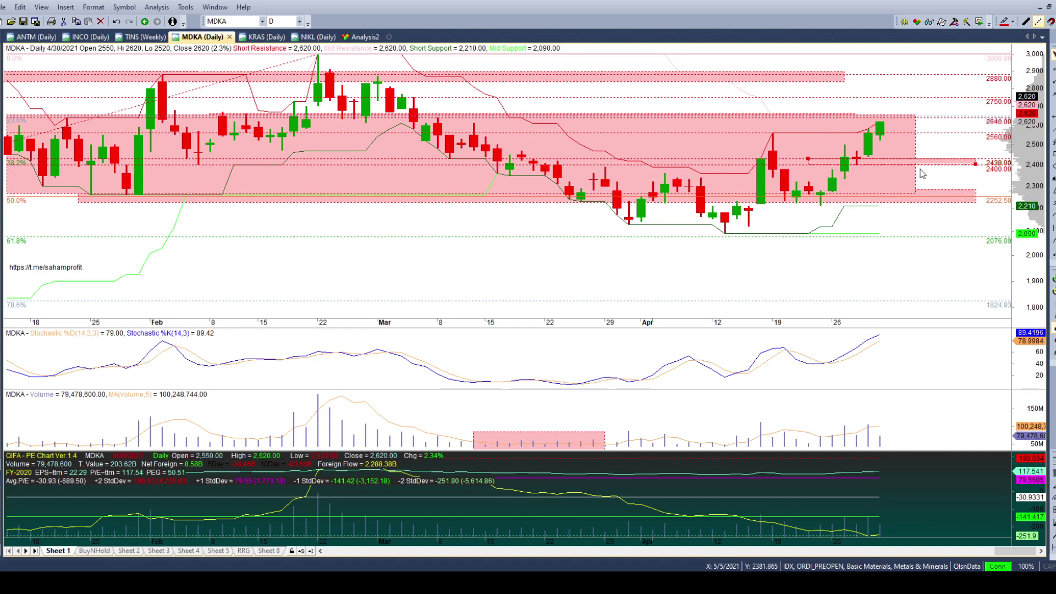
Step: Examine MDKA's monthly buy-and-hold returns table for 2016 to 2021
{"action": "left_click", "coordinate": [254, 36]}
{"action": "left_click", "coordinate": [202, 36]}
{"action": "left_click", "coordinate": [94, 551]}
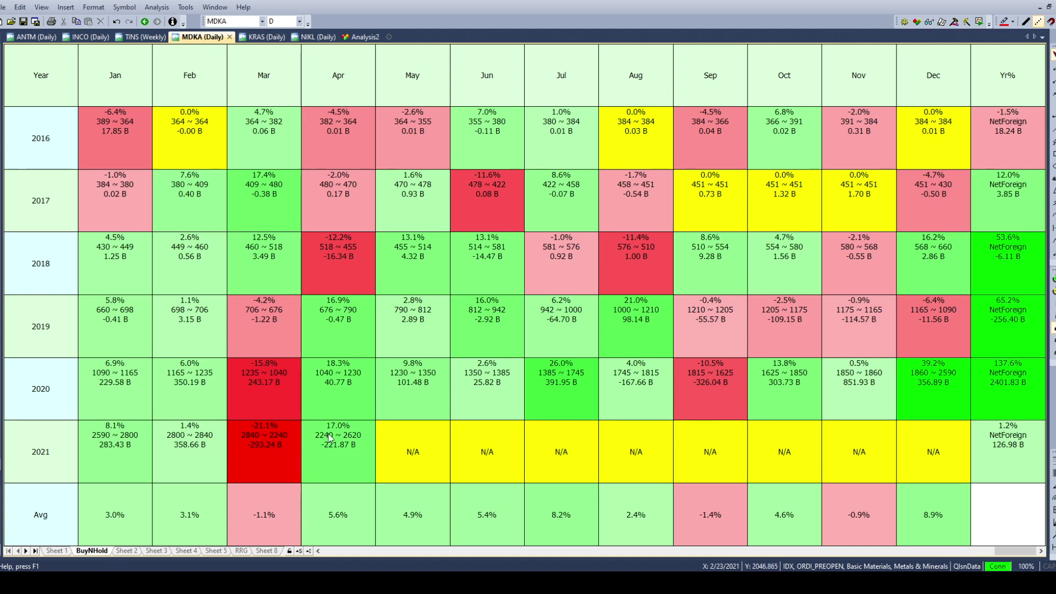
{"action": "left_click", "coordinate": [67, 551]}
{"action": "left_click", "coordinate": [91, 551]}
Step: Review the KRAS weekly price chart with its full January 2021 peak in view, and set the interval to daily
{"action": "left_click", "coordinate": [268, 37]}
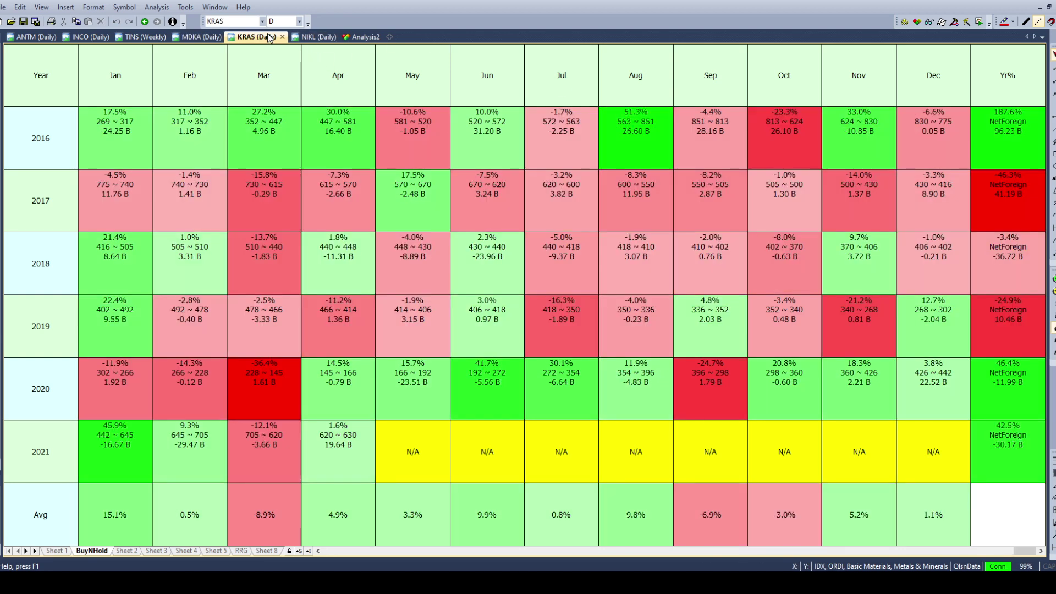
{"action": "left_click", "coordinate": [59, 554]}
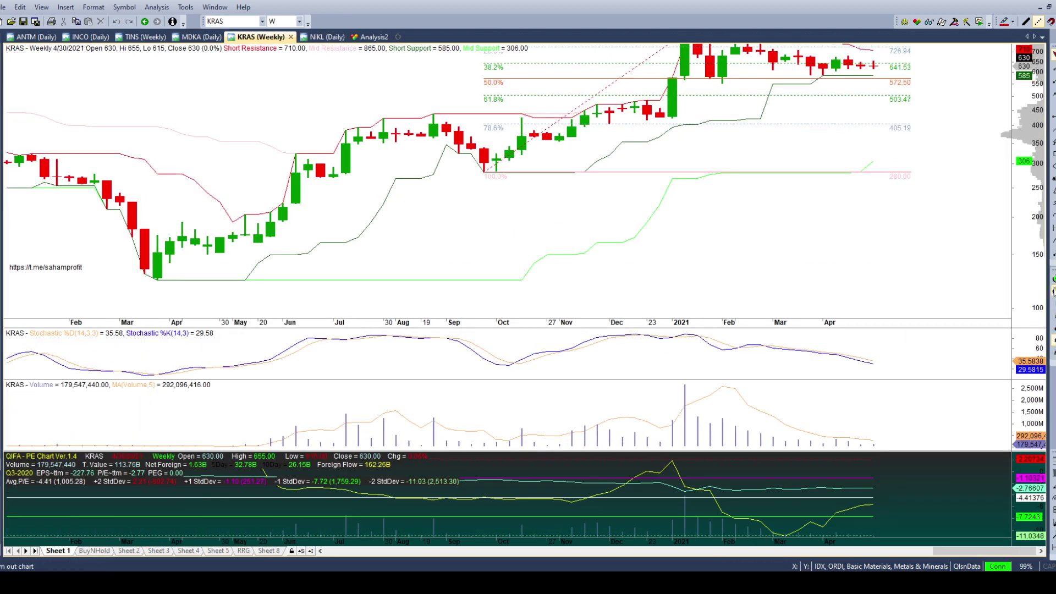
{"action": "left_click", "coordinate": [1053, 279]}
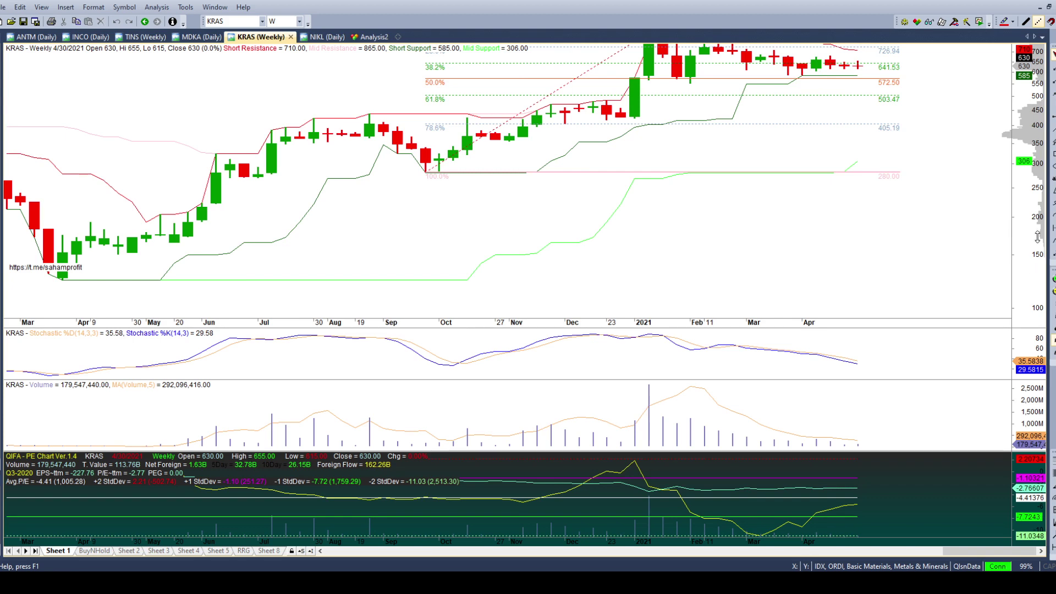
{"action": "left_click_drag", "start_coordinate": [1036, 234], "coordinate": [1036, 285]}
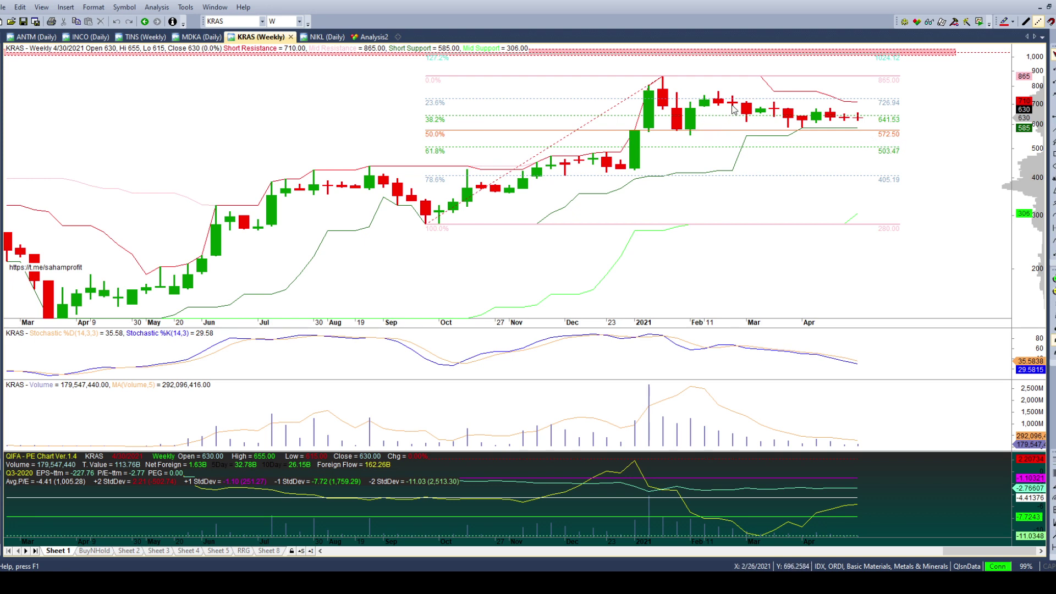
{"action": "key", "text": "d"}
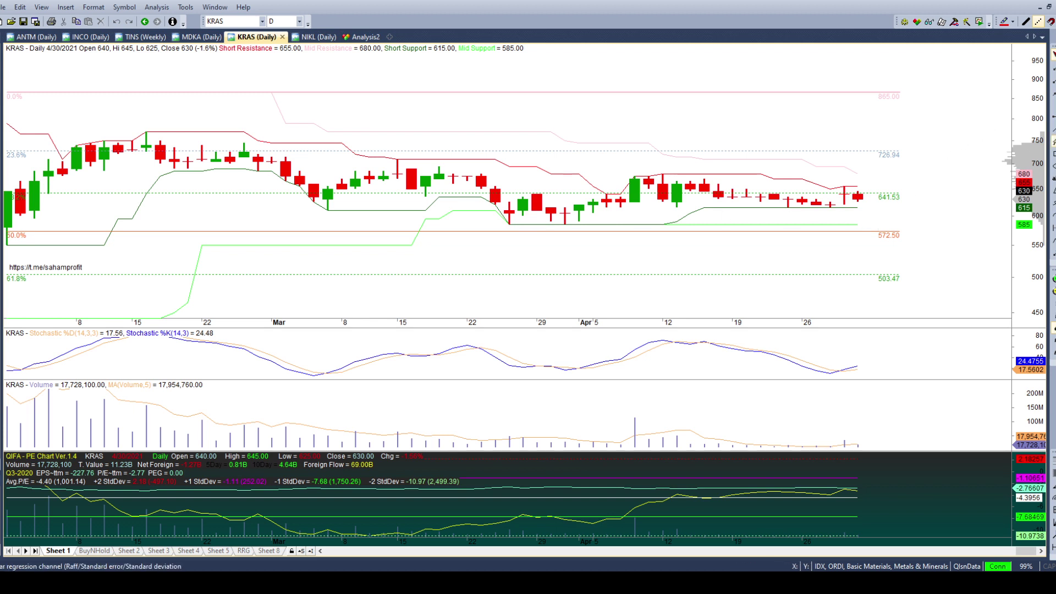
{"action": "left_click", "coordinate": [1051, 121]}
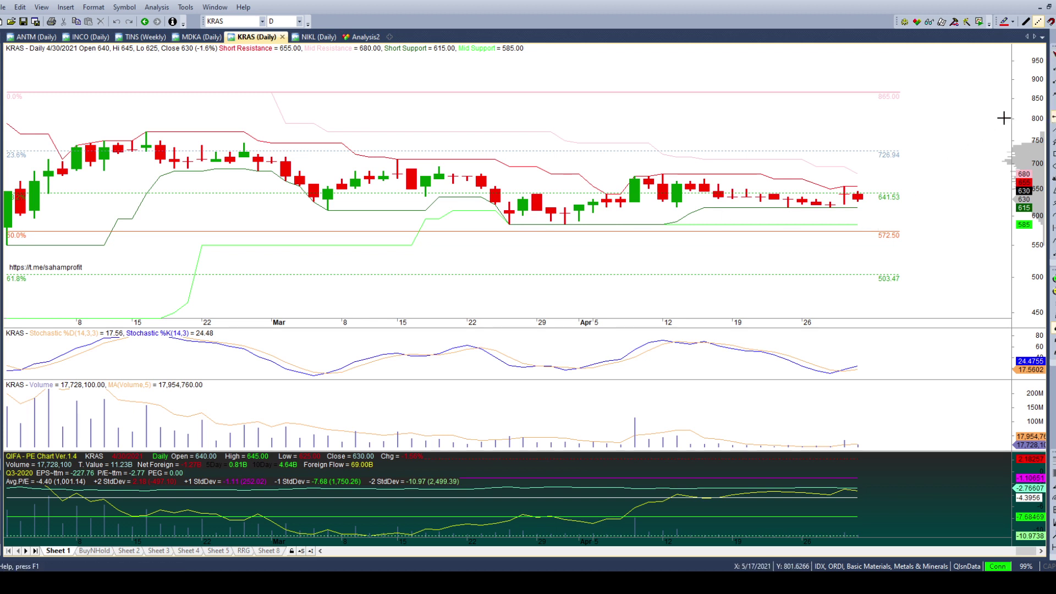
{"action": "left_click", "coordinate": [844, 187]}
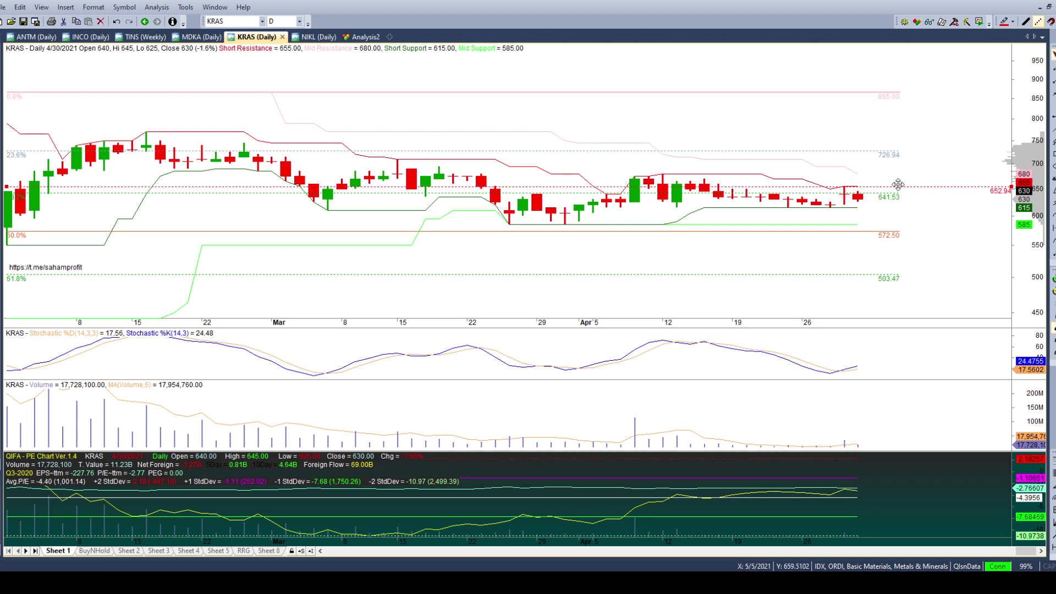
{"action": "key", "text": "Delete"}
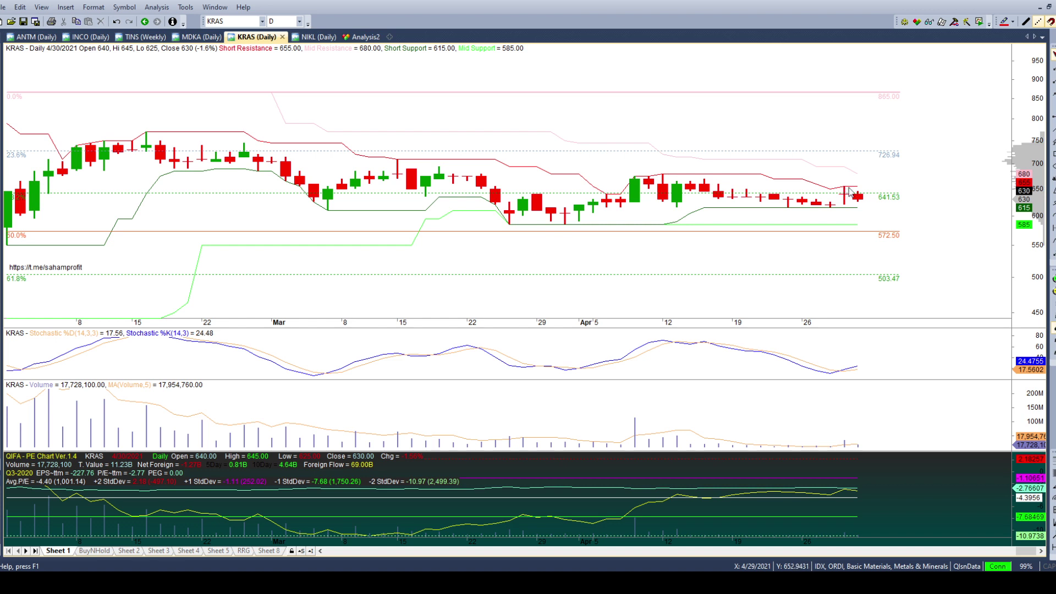
Step: Draw horizontal resistance lines on the KRAS daily chart at 655, 680, 710 and 750
{"action": "left_click", "coordinate": [1052, 124]}
{"action": "left_click", "coordinate": [843, 186]}
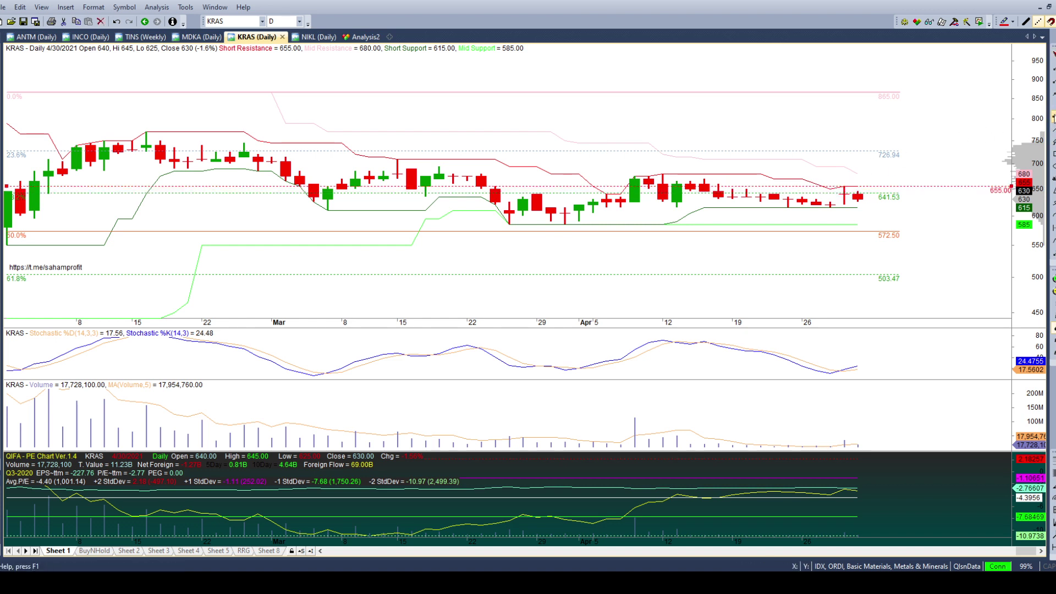
{"action": "left_click", "coordinate": [662, 174]}
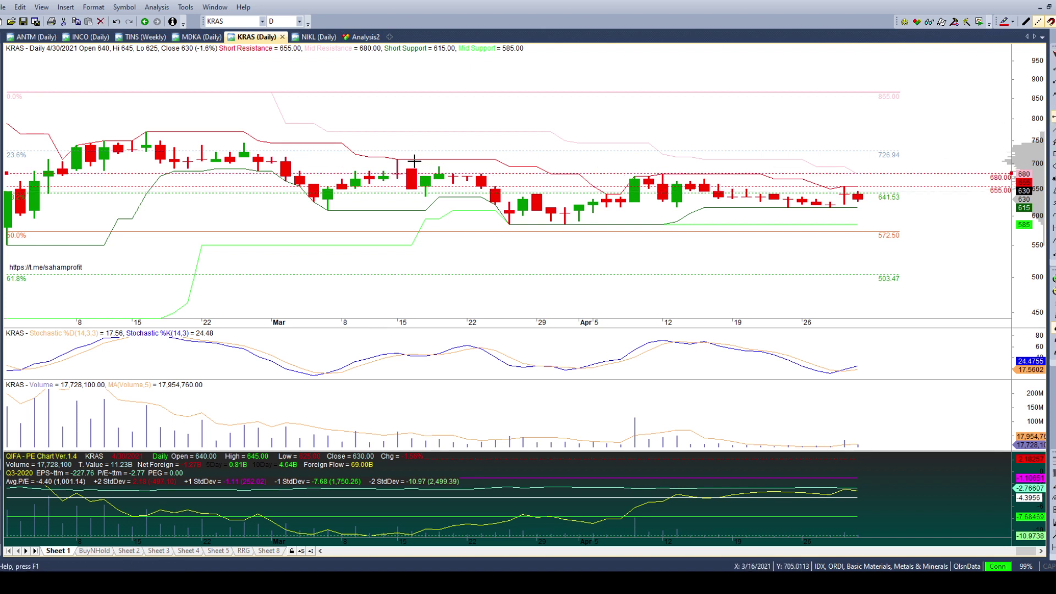
{"action": "left_click", "coordinate": [421, 167]}
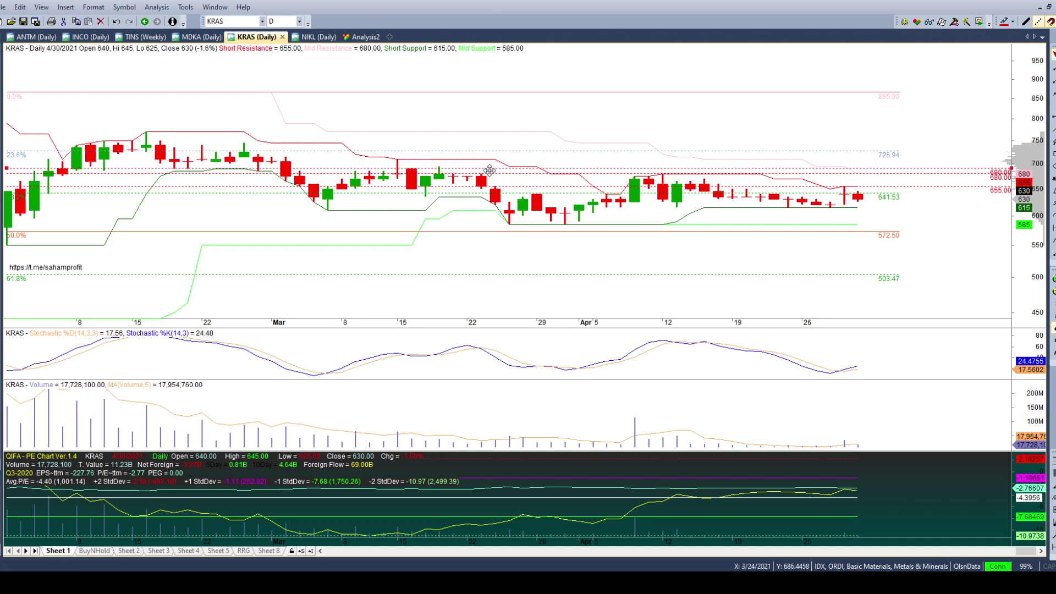
{"action": "left_click_drag", "start_coordinate": [481, 168], "coordinate": [407, 159]}
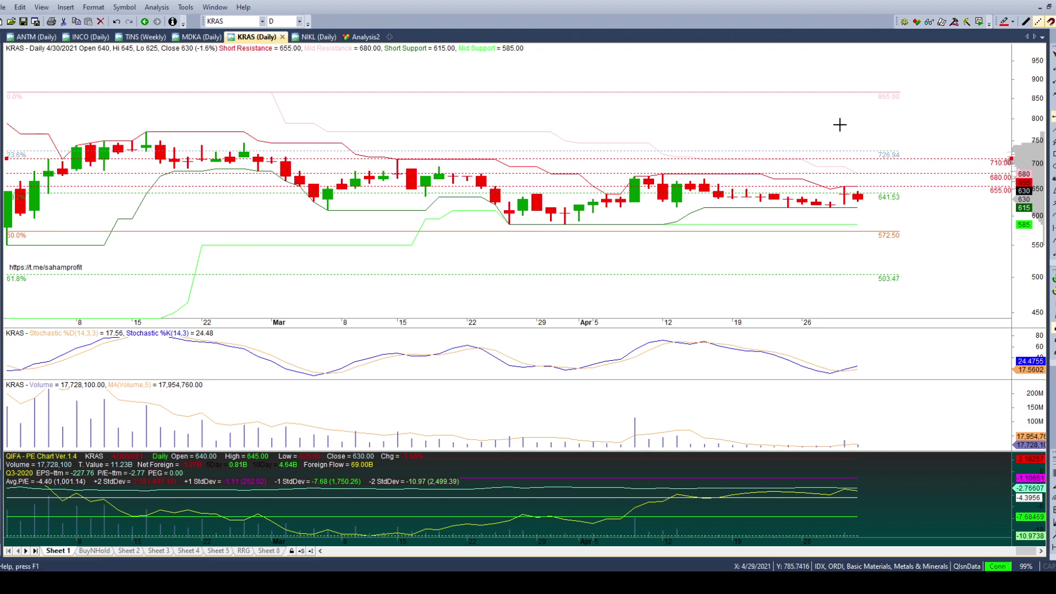
{"action": "left_click", "coordinate": [127, 141]}
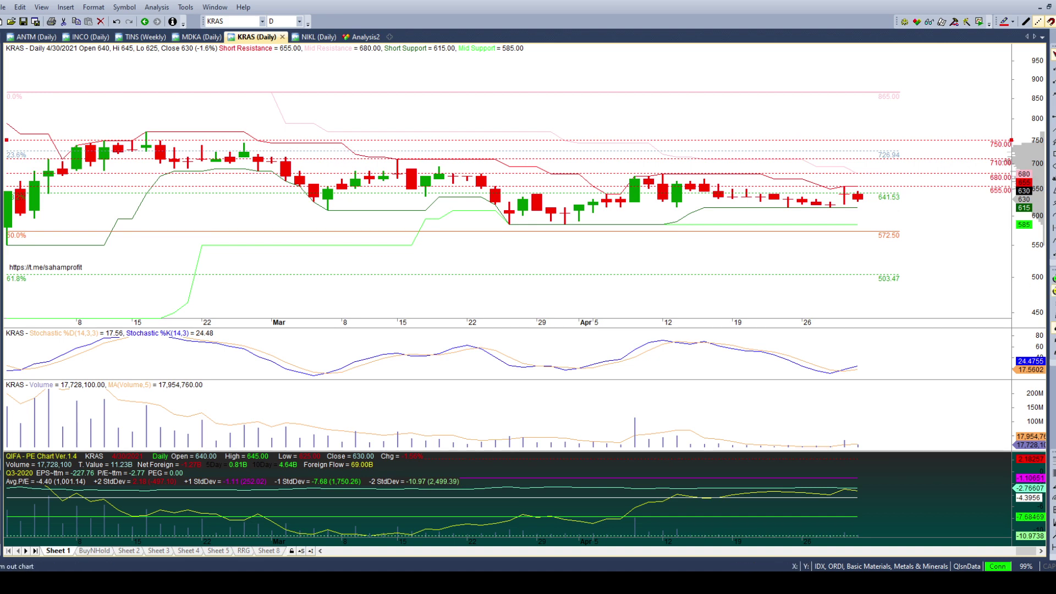
Step: Examine the KRAS daily price action back to late 2020 against the horizontal resistance lines and Fibonacci levels
{"action": "key", "text": "minus"}
{"action": "key", "text": "minus"}
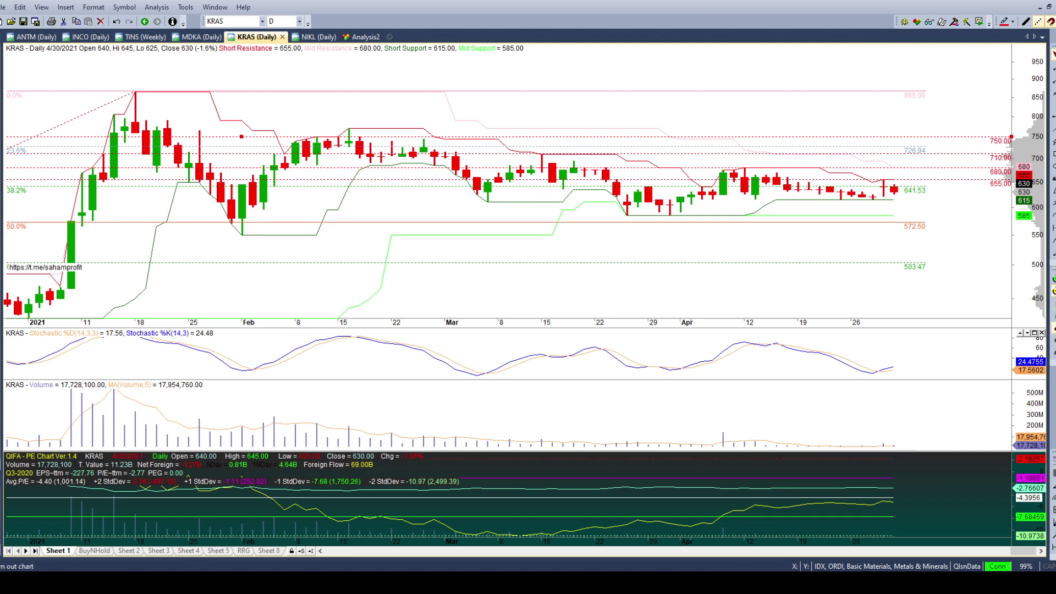
{"action": "left_click", "coordinate": [1052, 154]}
{"action": "left_click", "coordinate": [1053, 154]}
{"action": "left_click", "coordinate": [1052, 154]}
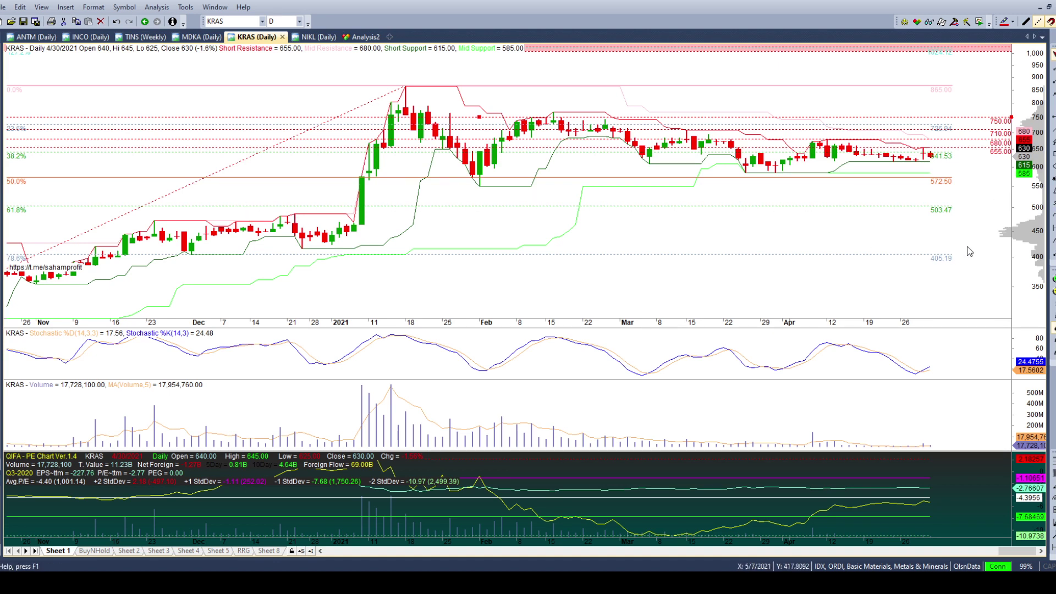
{"action": "left_click", "coordinate": [1052, 282]}
{"action": "left_click", "coordinate": [1053, 283]}
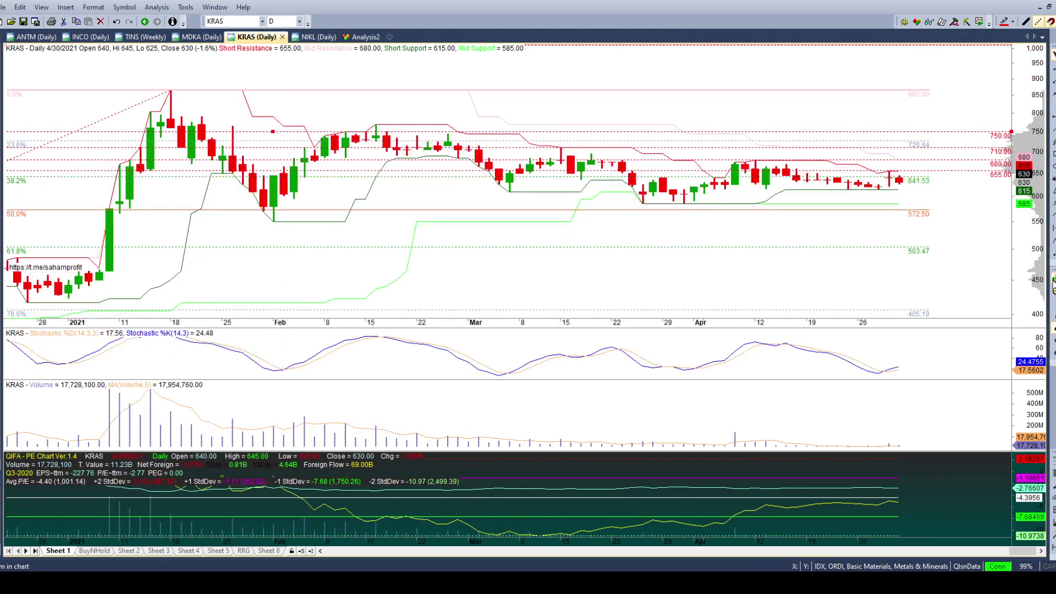
{"action": "left_click", "coordinate": [1052, 290]}
{"action": "left_click", "coordinate": [1053, 290]}
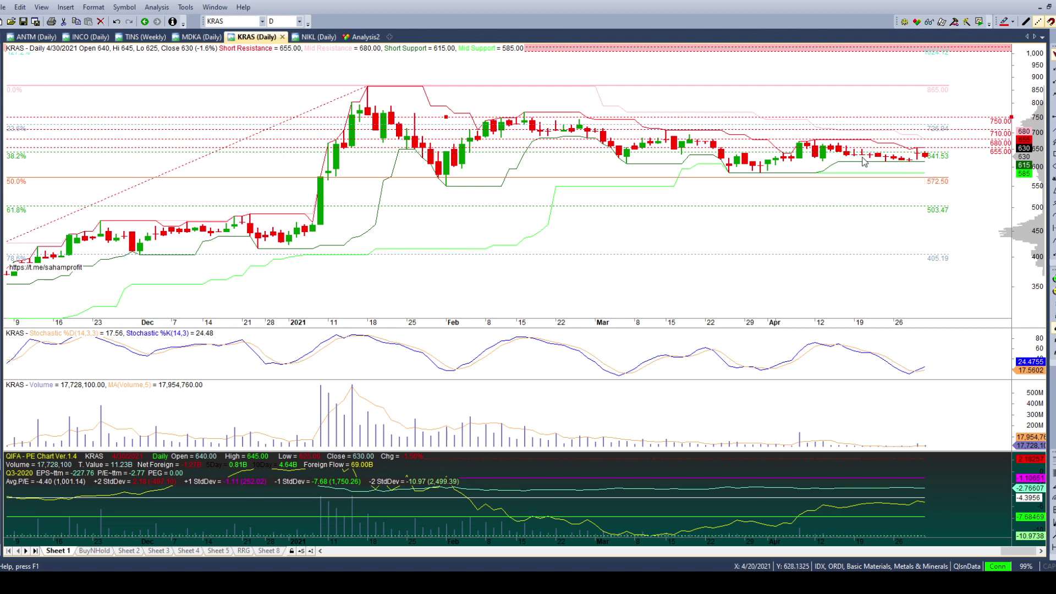
{"action": "left_click", "coordinate": [1051, 289]}
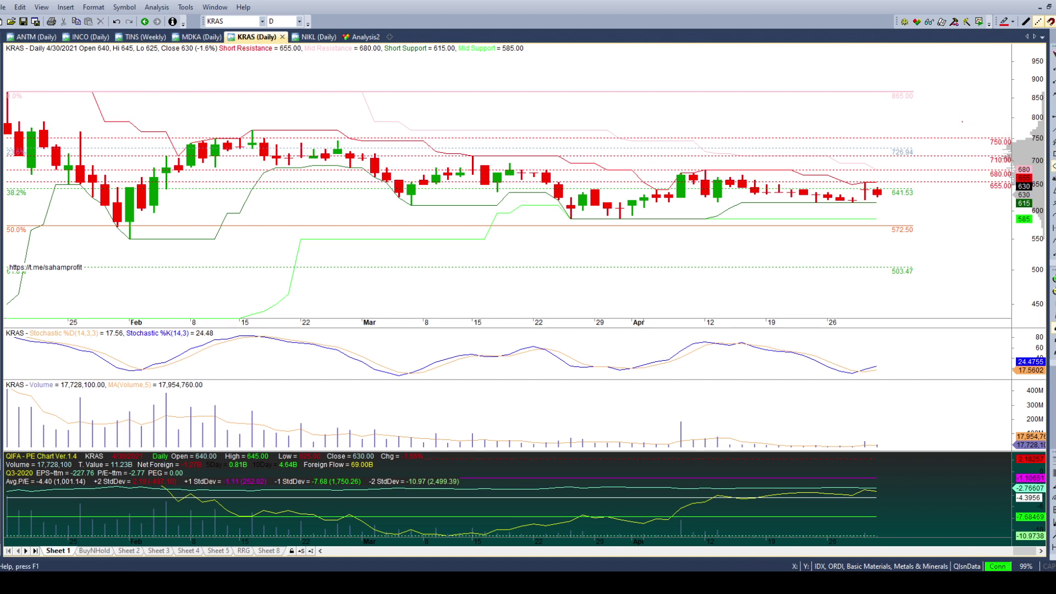
{"action": "mouse_move", "coordinate": [984, 129]}
{"action": "left_mouse_down"}
{"action": "mouse_move", "coordinate": [1001, 207]}
{"action": "mouse_move", "coordinate": [1023, 218]}
{"action": "left_mouse_up"}
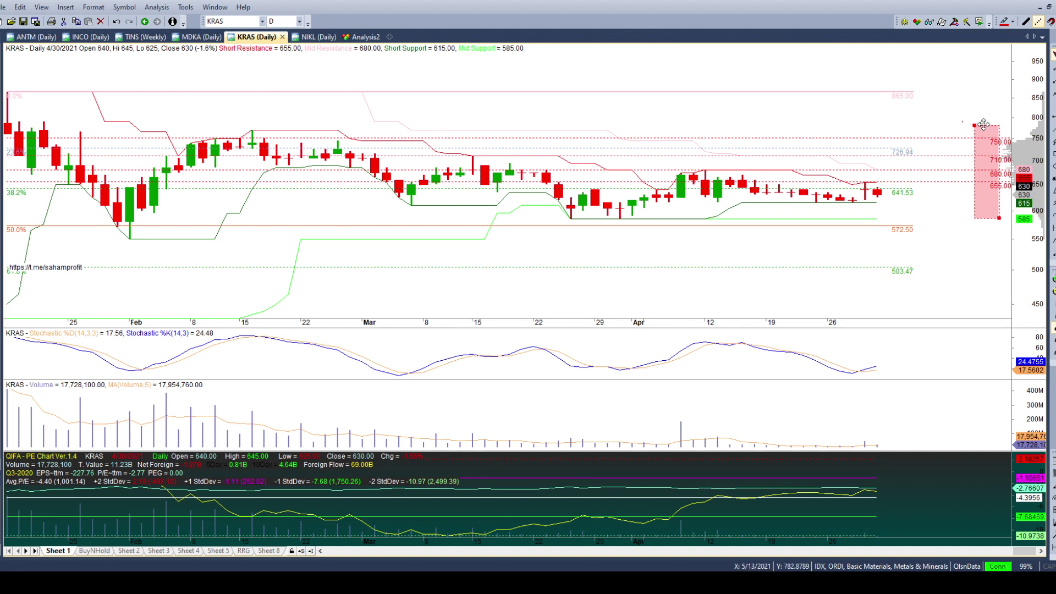
{"action": "left_click_drag", "start_coordinate": [983, 124], "coordinate": [983, 124]}
{"action": "key", "text": "Delete"}
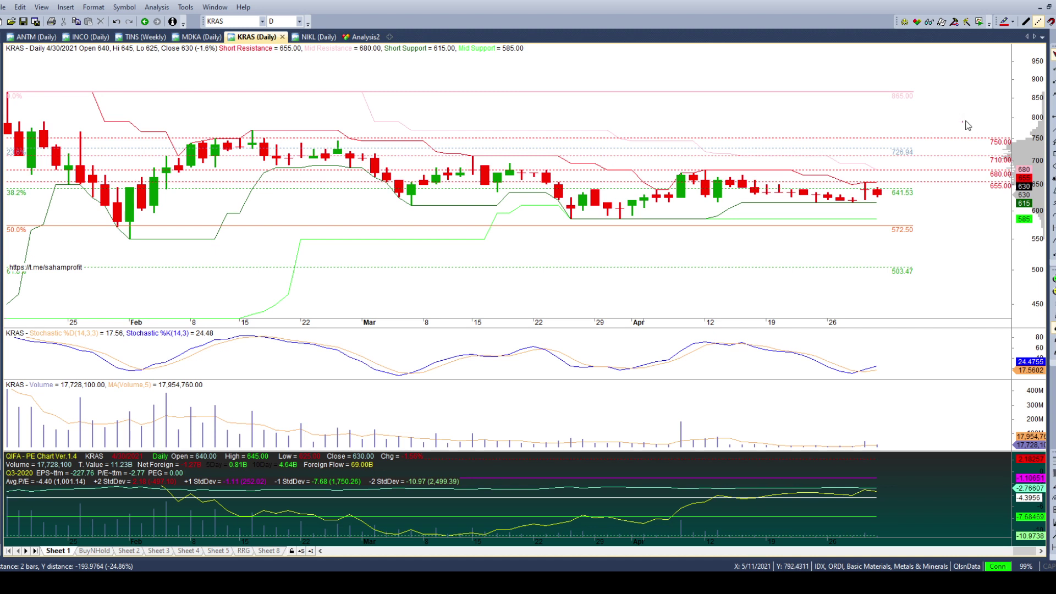
{"action": "left_click", "coordinate": [960, 122]}
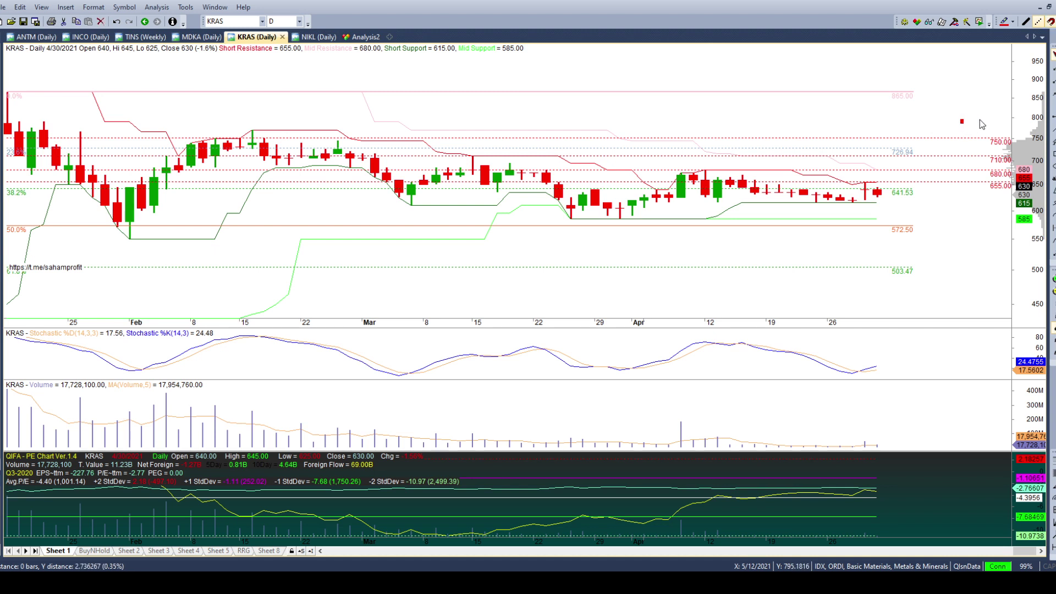
Step: Review KRAS's monthly buy-and-hold returns table and examine the NIKL chart on the weekly interval
{"action": "left_click", "coordinate": [108, 553]}
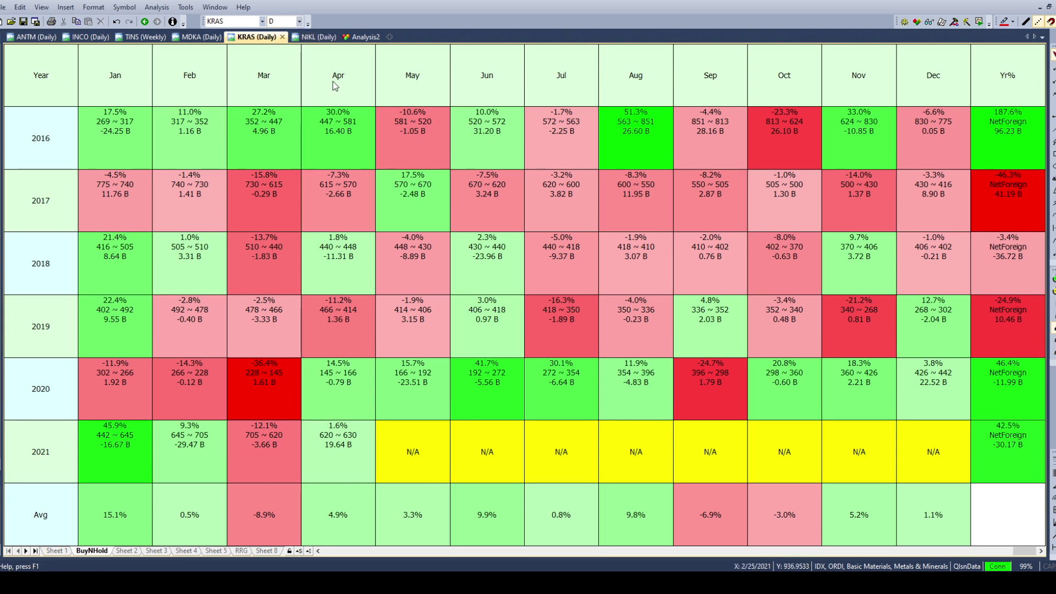
{"action": "left_click", "coordinate": [317, 39]}
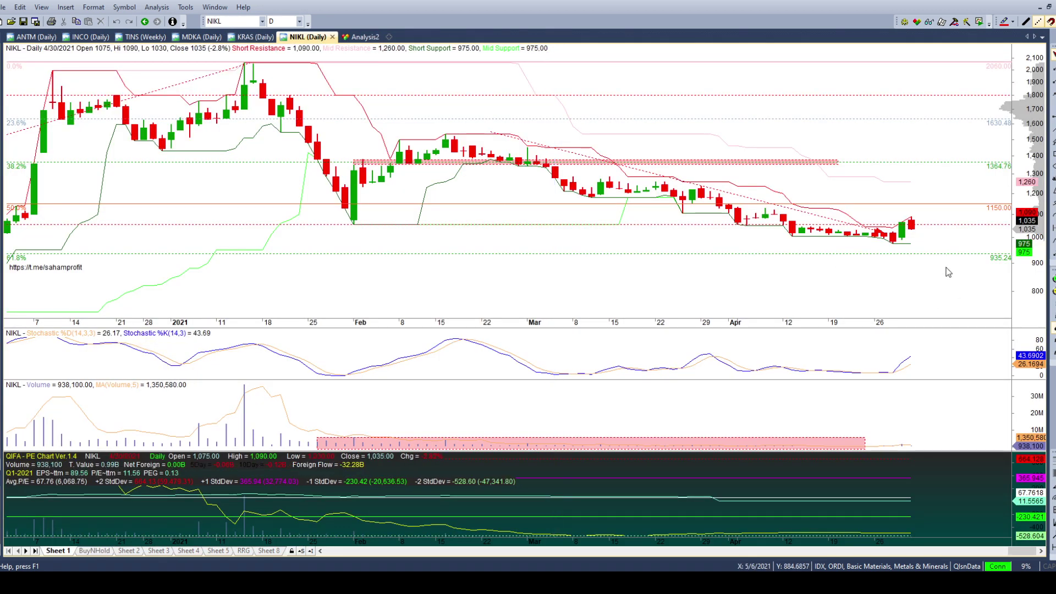
{"action": "key", "text": "w"}
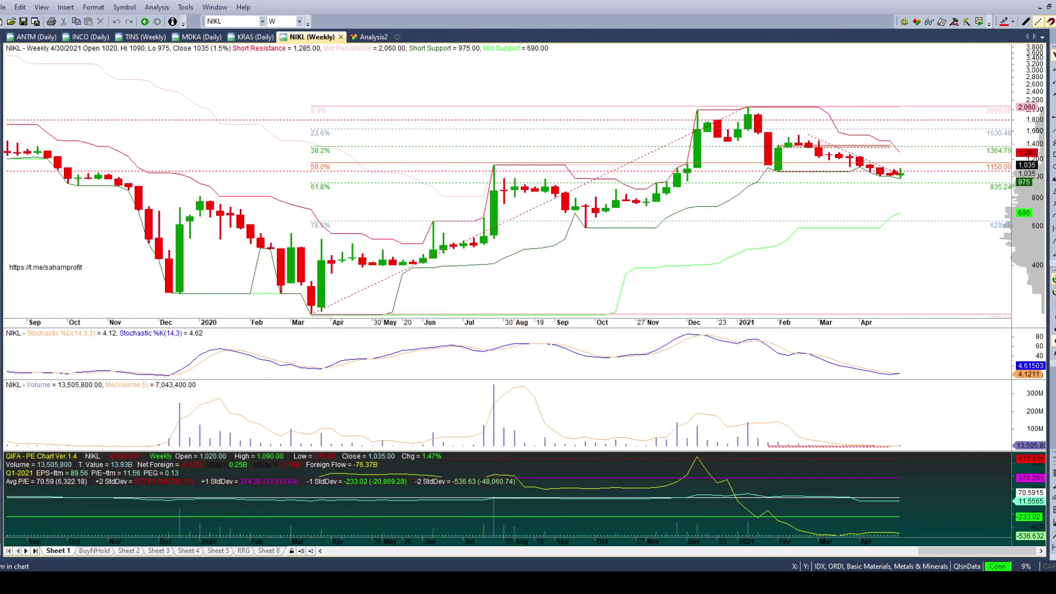
{"action": "key", "text": "plus"}
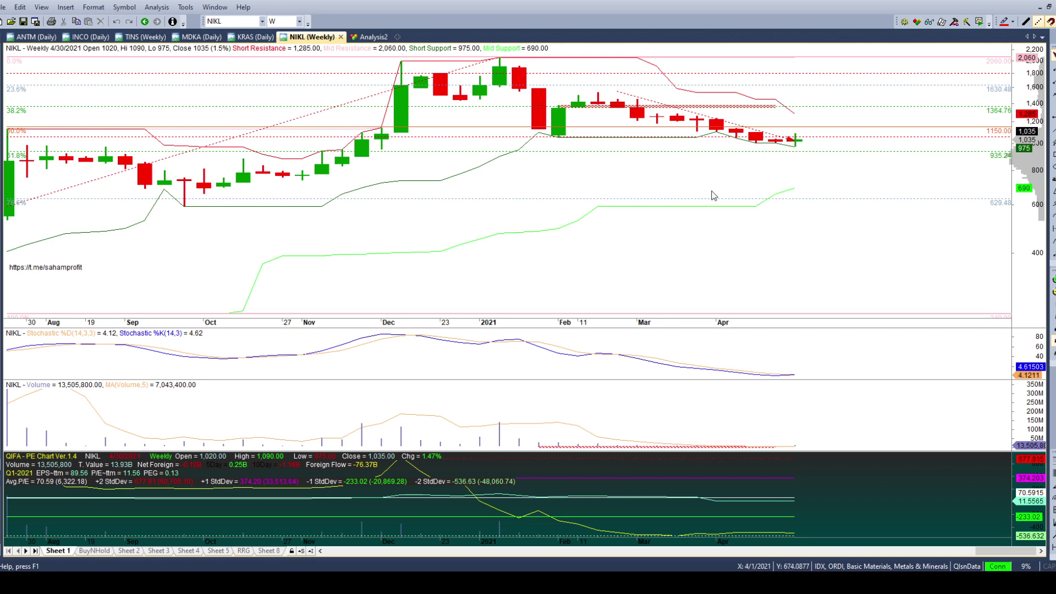
Step: Set the NIKL chart to the daily interval and place the horizontal line at 1055, along the early-February low
{"action": "left_click", "coordinate": [1052, 332]}
{"action": "scroll", "coordinate": [965, 246], "scroll_direction": "down", "scroll_amount": 5}
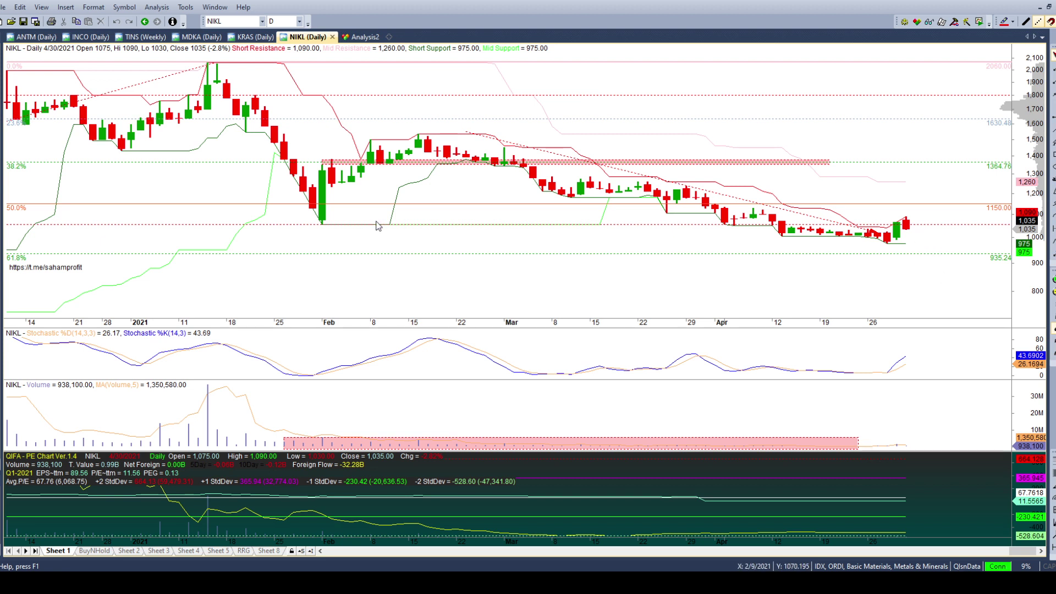
{"action": "left_click", "coordinate": [407, 224]}
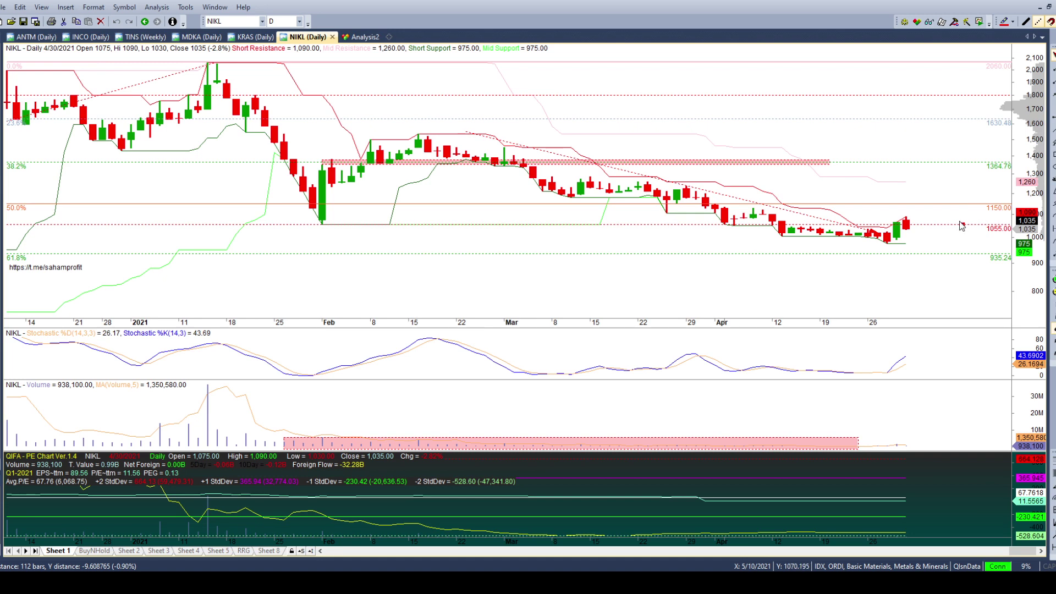
{"action": "left_click", "coordinate": [1052, 281]}
{"action": "left_click", "coordinate": [1052, 291]}
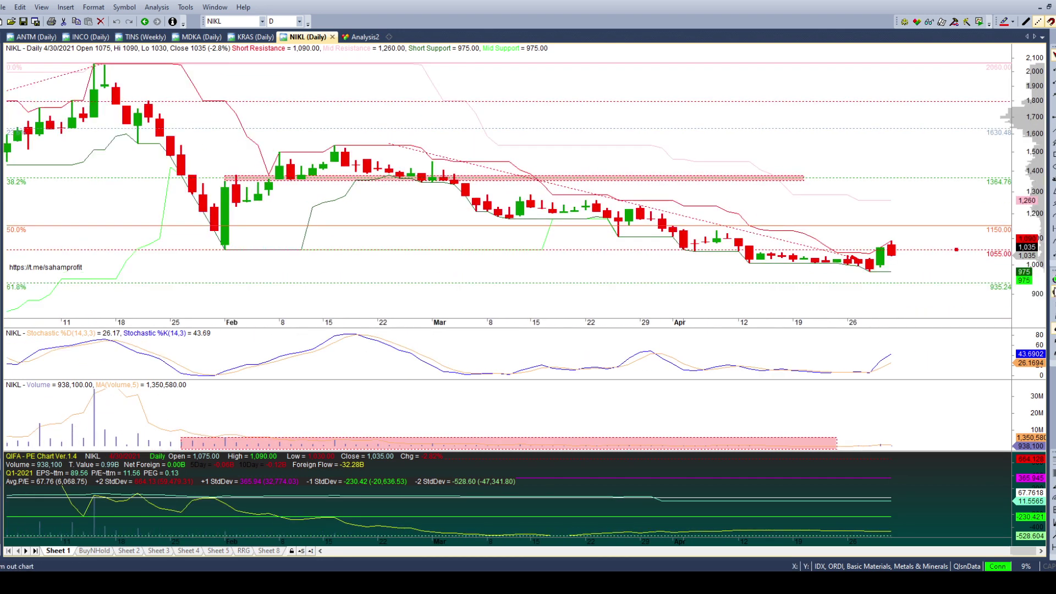
Step: Examine the NIKL daily price action back to mid-2020 against the Fibonacci levels and existing support and resistance lines
{"action": "left_click", "coordinate": [1052, 291]}
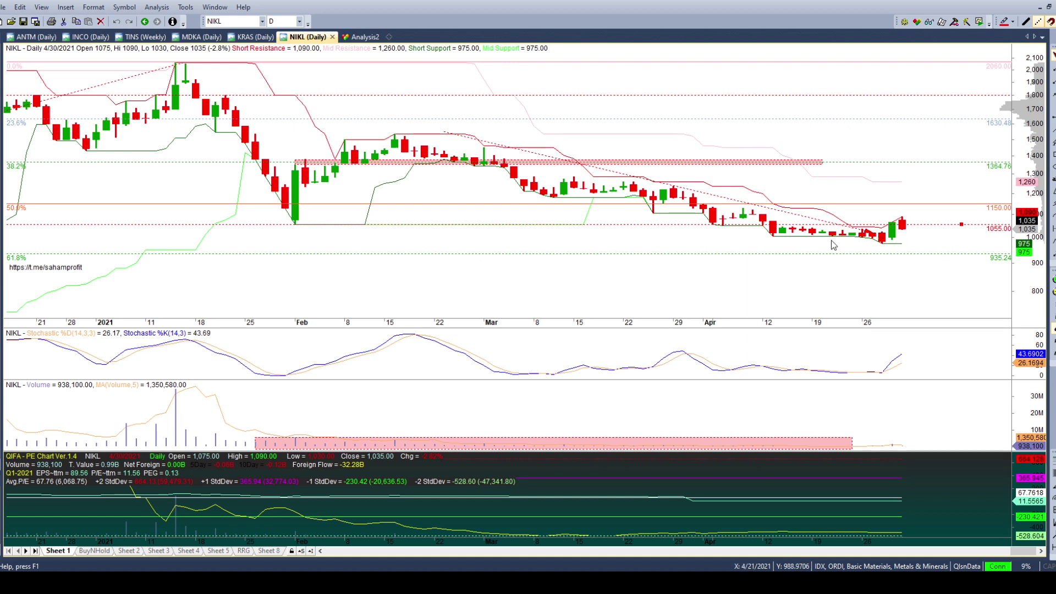
{"action": "left_click", "coordinate": [1052, 294]}
{"action": "left_click", "coordinate": [1051, 294]}
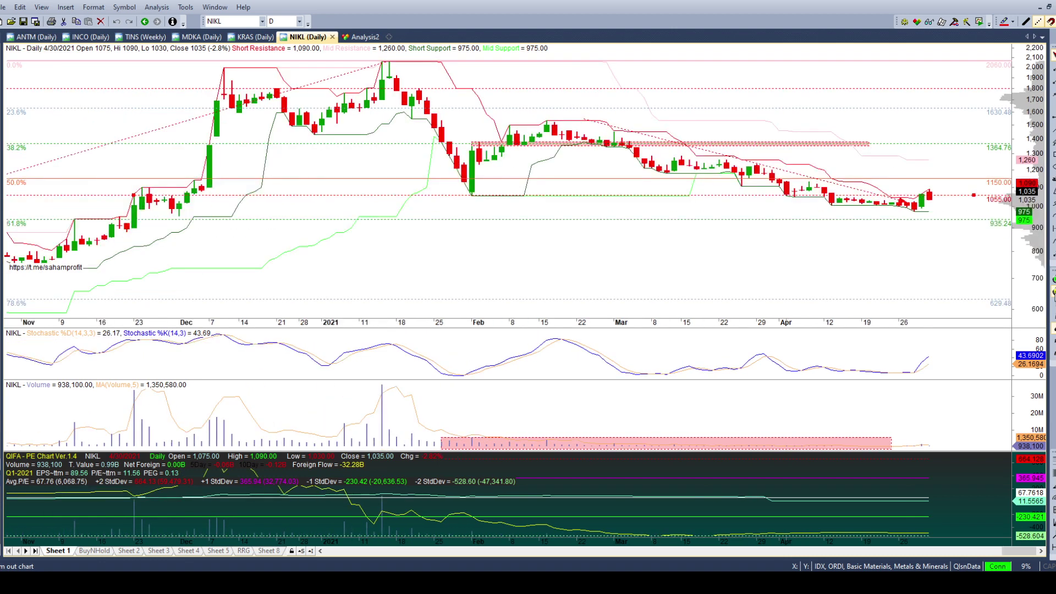
{"action": "left_click", "coordinate": [1051, 294]}
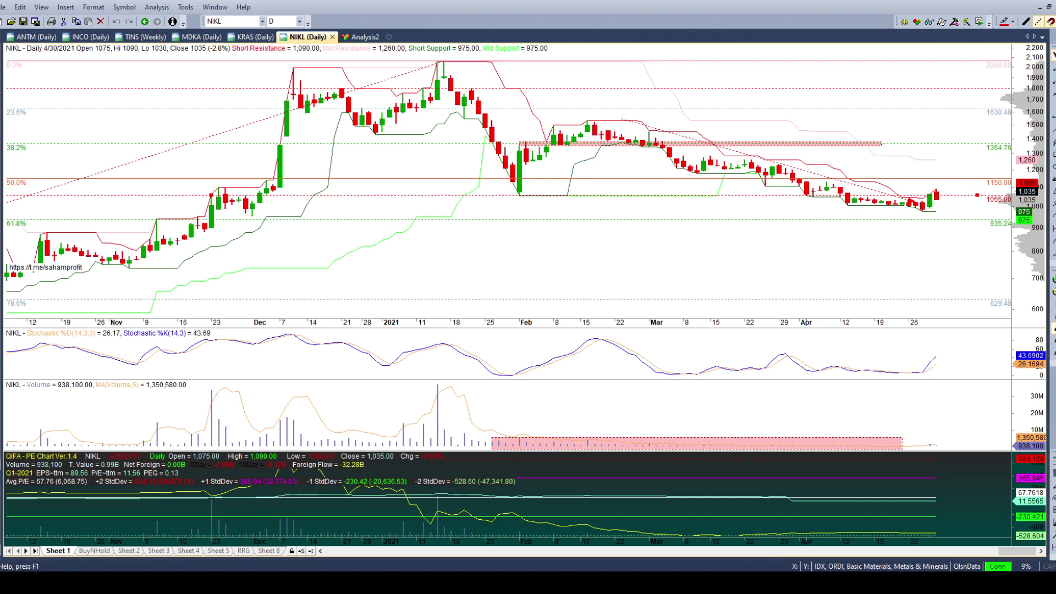
{"action": "left_click", "coordinate": [1052, 293]}
{"action": "left_click", "coordinate": [1052, 293]}
{"action": "left_click", "coordinate": [1052, 293]}
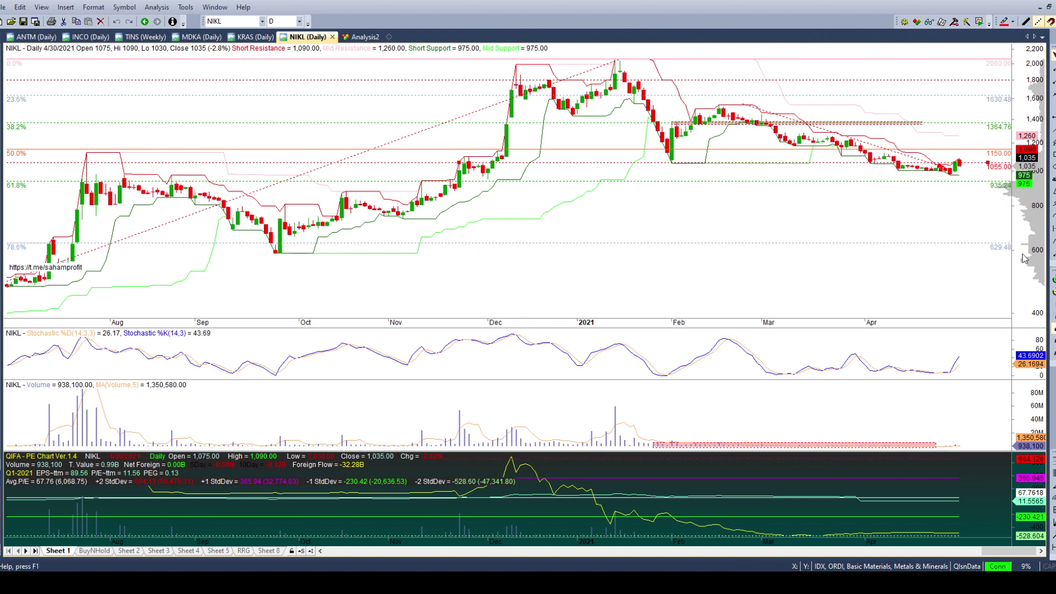
{"action": "left_click", "coordinate": [1051, 281]}
{"action": "left_click", "coordinate": [1052, 280]}
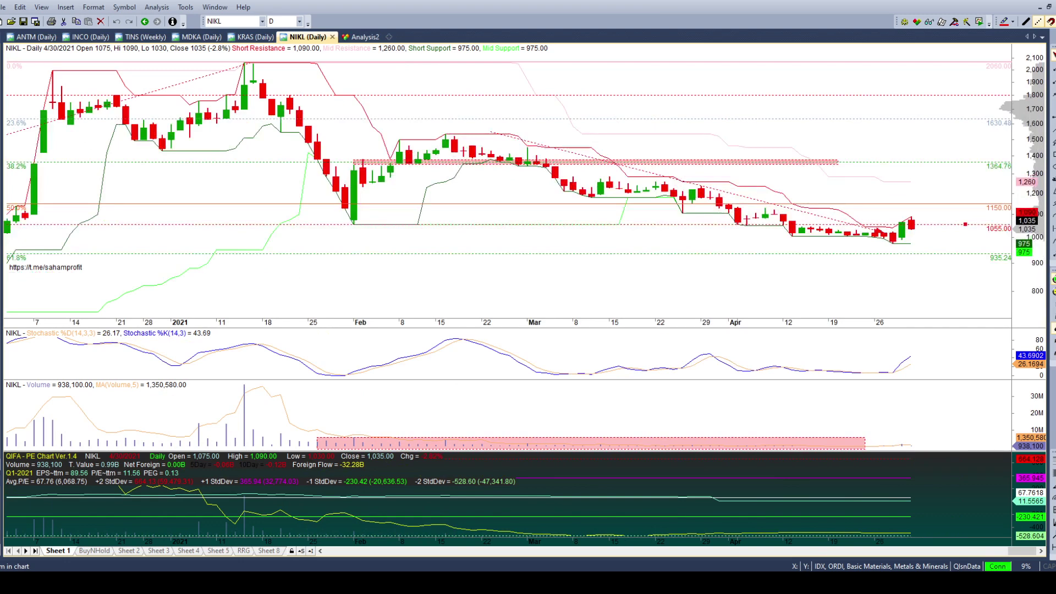
{"action": "left_click", "coordinate": [1051, 280]}
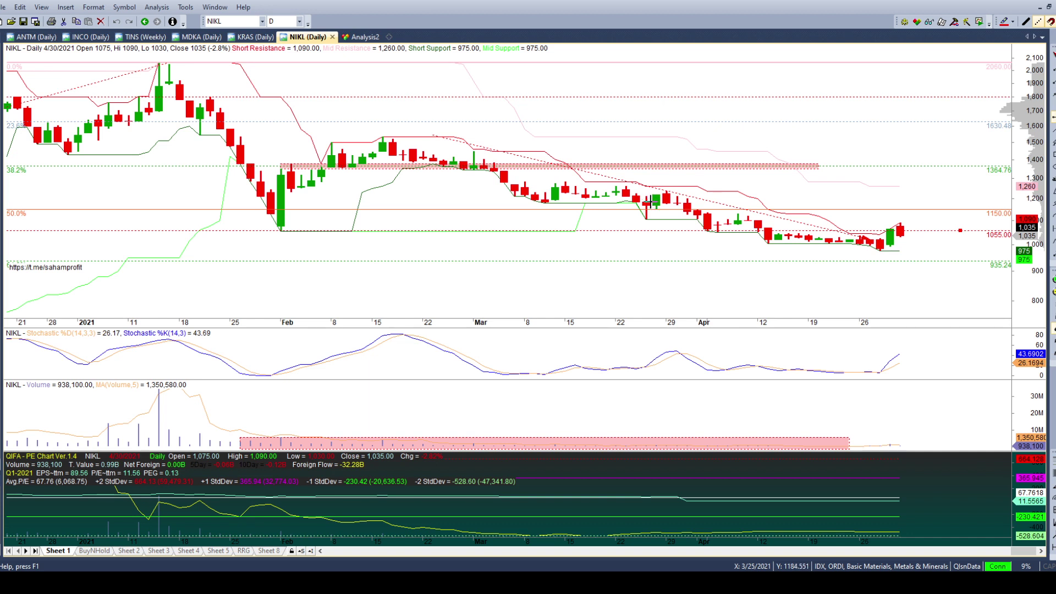
Step: Draw horizontal lines on the NIKL daily chart at 1105, 1235 and 1285, and extend the shaded zone around the 38.2% level into May 2021
{"action": "left_click", "coordinate": [642, 219]}
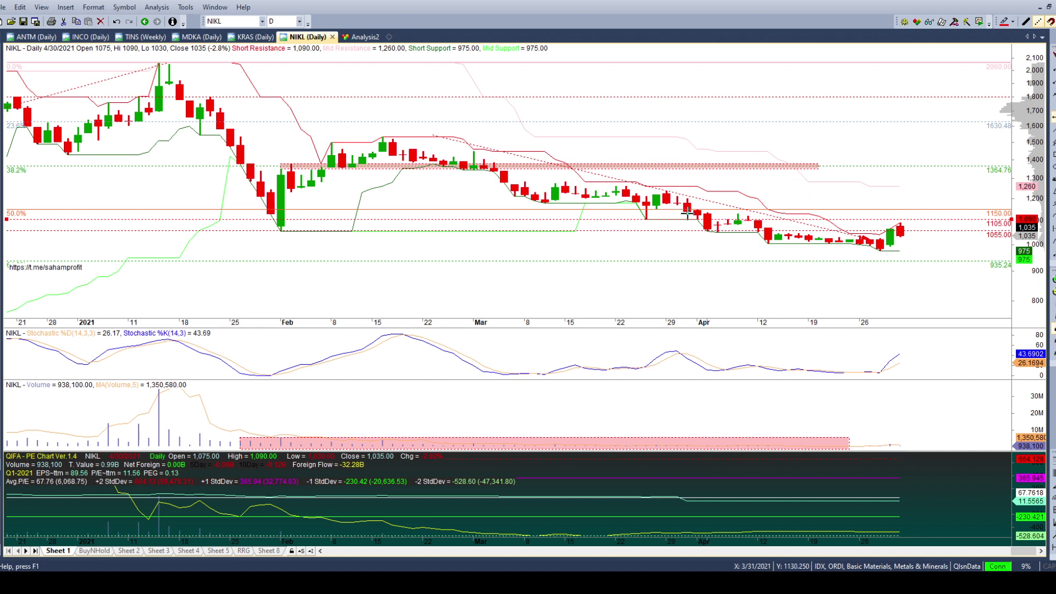
{"action": "left_click", "coordinate": [668, 191]}
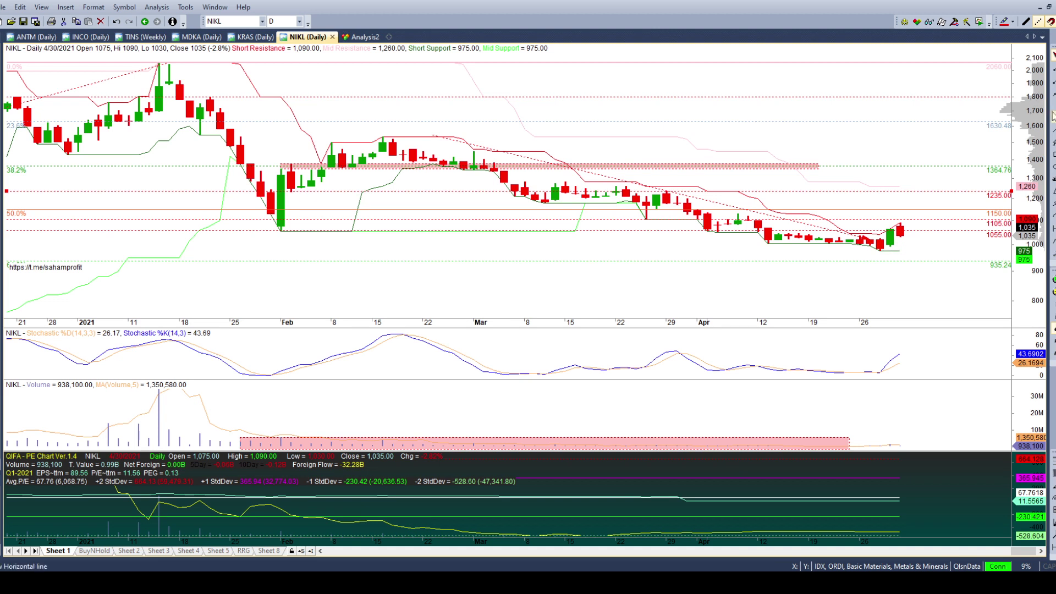
{"action": "left_click", "coordinate": [566, 180]}
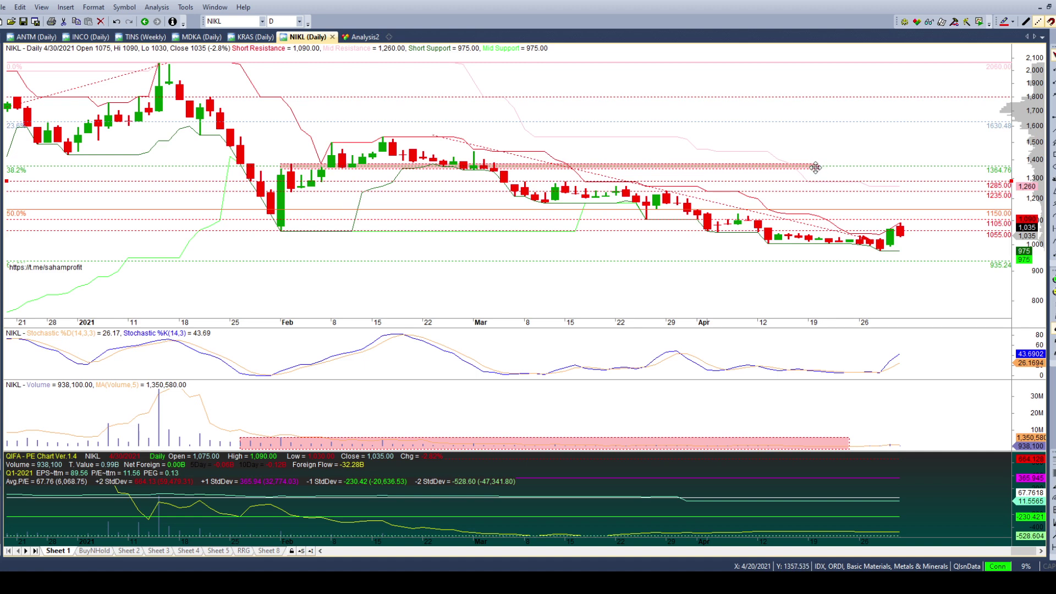
{"action": "mouse_move", "coordinate": [816, 167]}
{"action": "left_mouse_down"}
{"action": "mouse_move", "coordinate": [820, 176]}
{"action": "mouse_move", "coordinate": [970, 171]}
{"action": "left_mouse_up"}
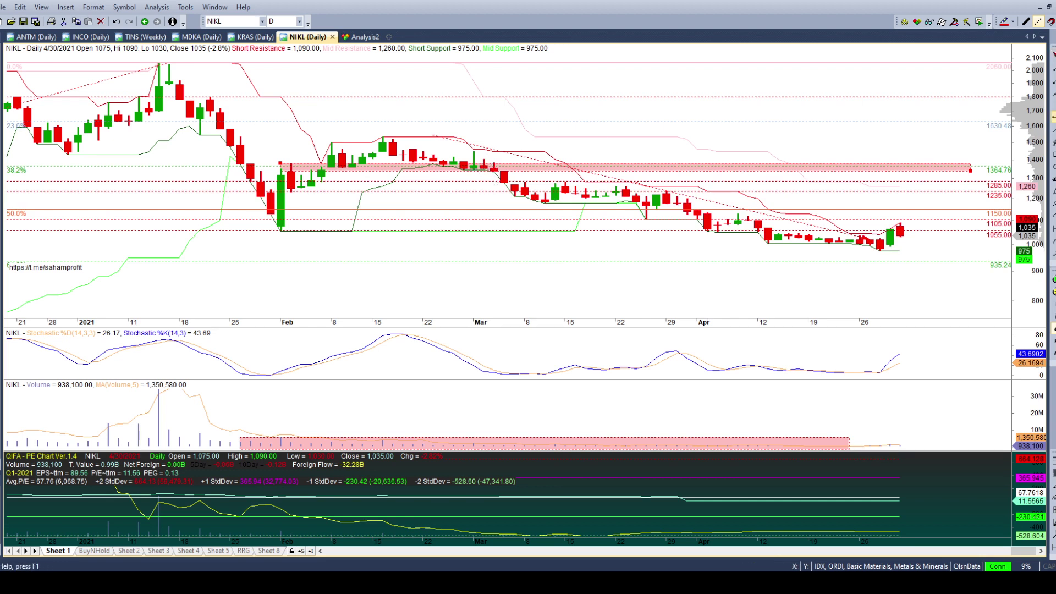
{"action": "left_click", "coordinate": [474, 149]}
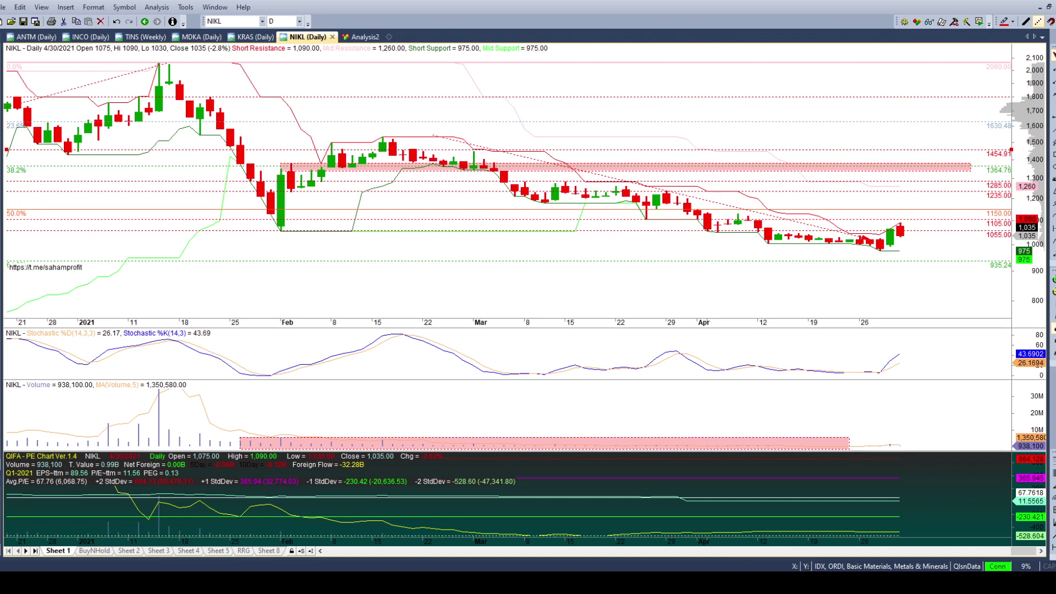
{"action": "left_click", "coordinate": [386, 141]}
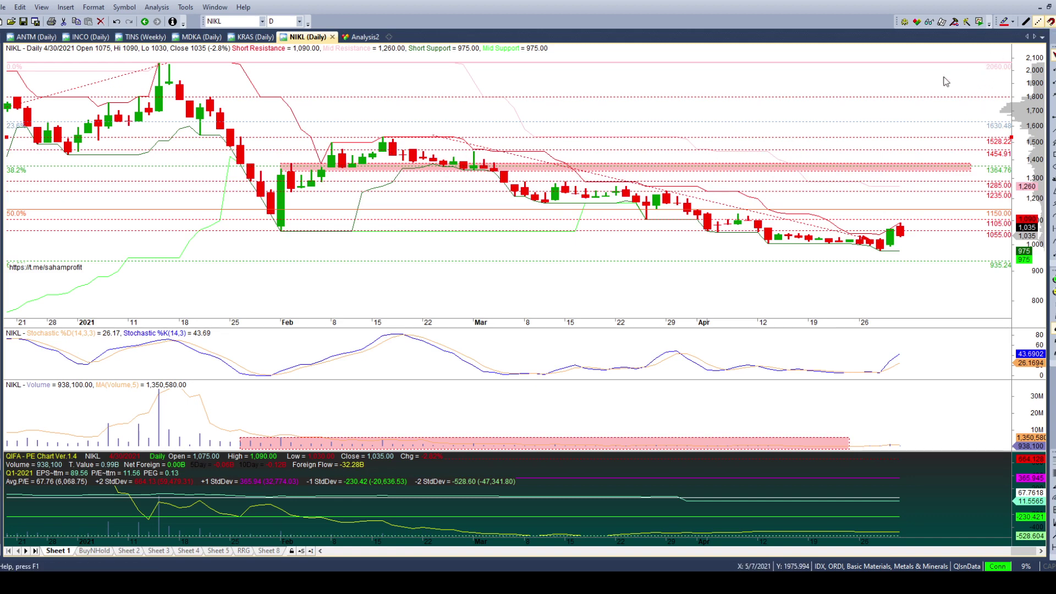
{"action": "key", "text": "Delete"}
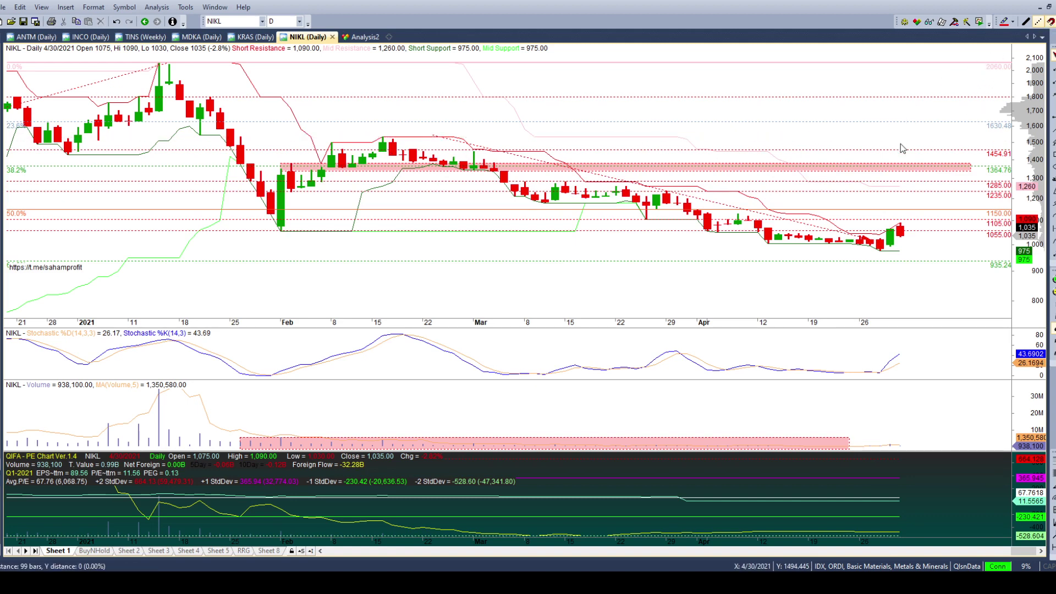
{"action": "left_click", "coordinate": [900, 147]}
{"action": "key", "text": "Delete"}
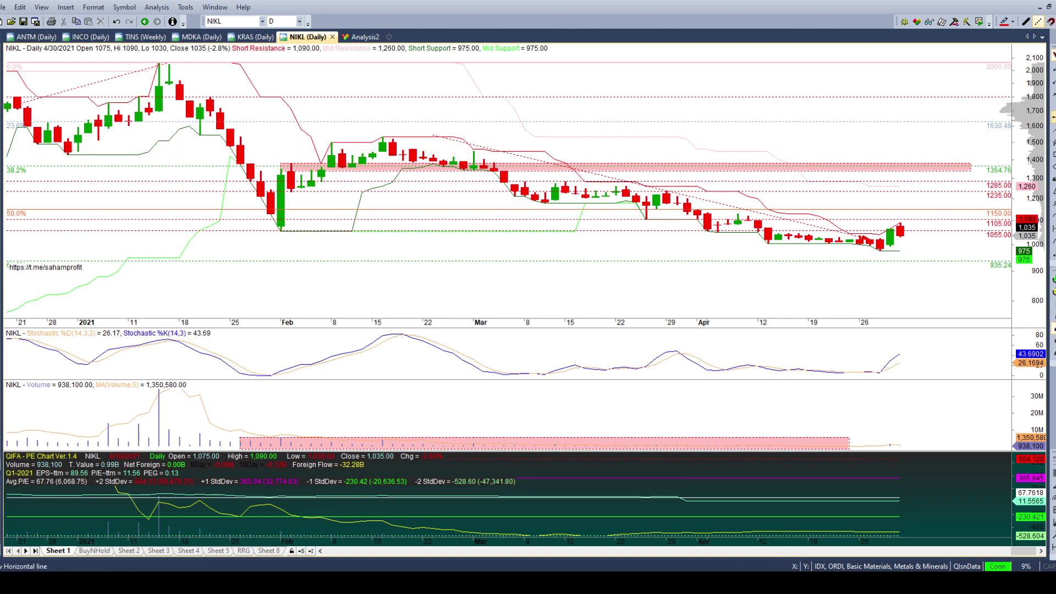
Step: Draw horizontal resistance lines on the NIKL daily chart at 1450, on the early-March high, and at 1535, on the mid-February high
{"action": "left_click", "coordinate": [476, 151]}
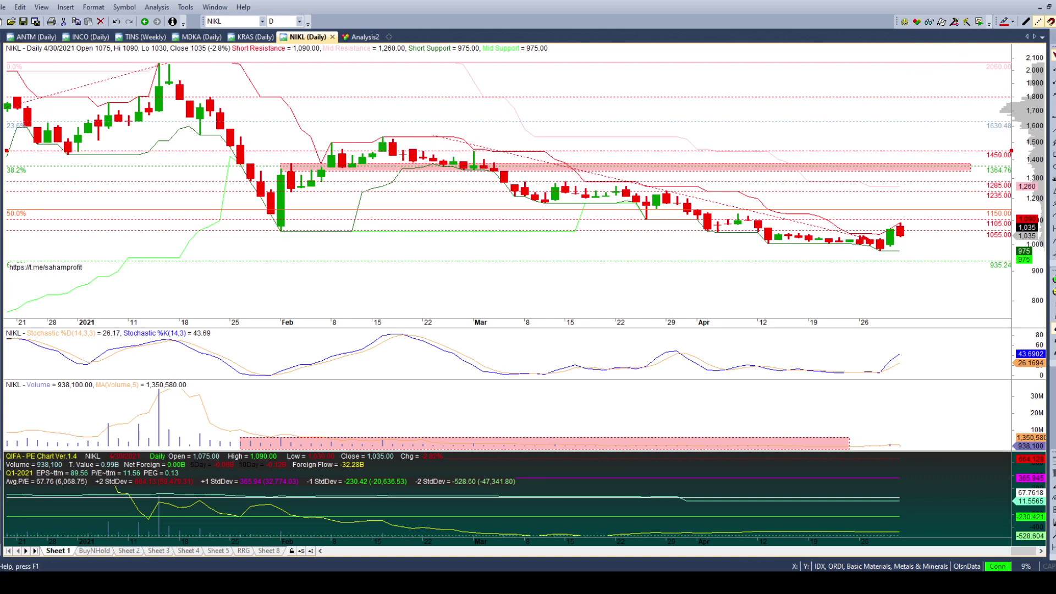
{"action": "left_click", "coordinate": [381, 135]}
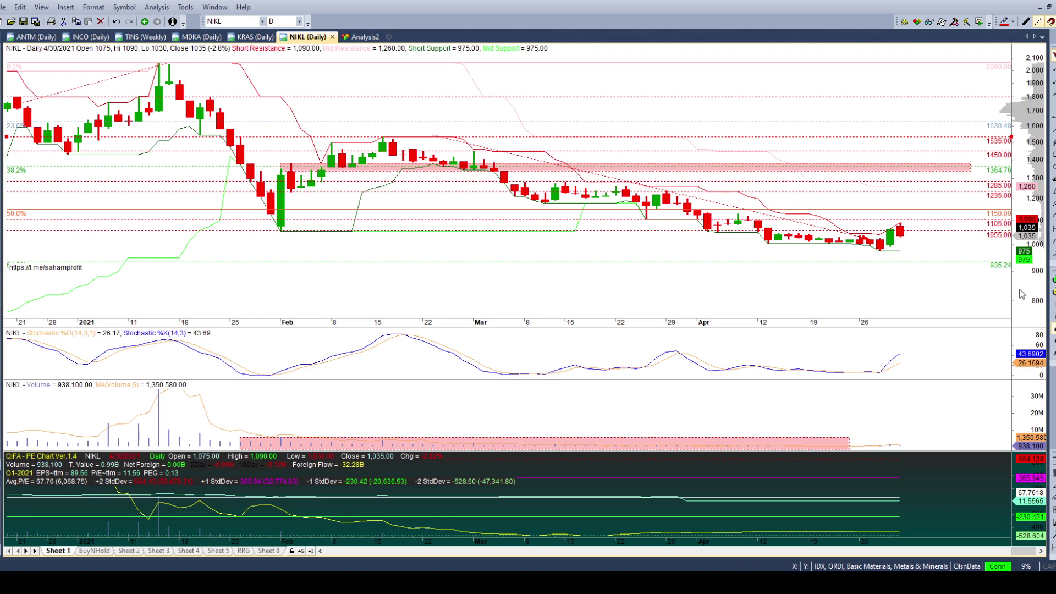
Step: Review NIKL's monthly buy-and-hold returns table on the weekly and daily intervals
{"action": "left_click", "coordinate": [1052, 341]}
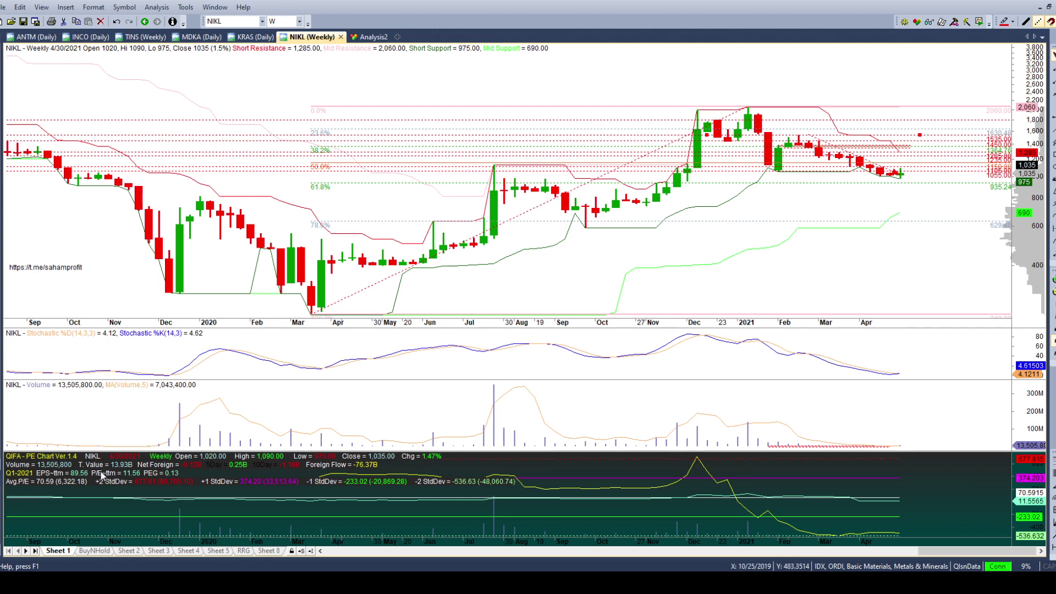
{"action": "left_click", "coordinate": [104, 551]}
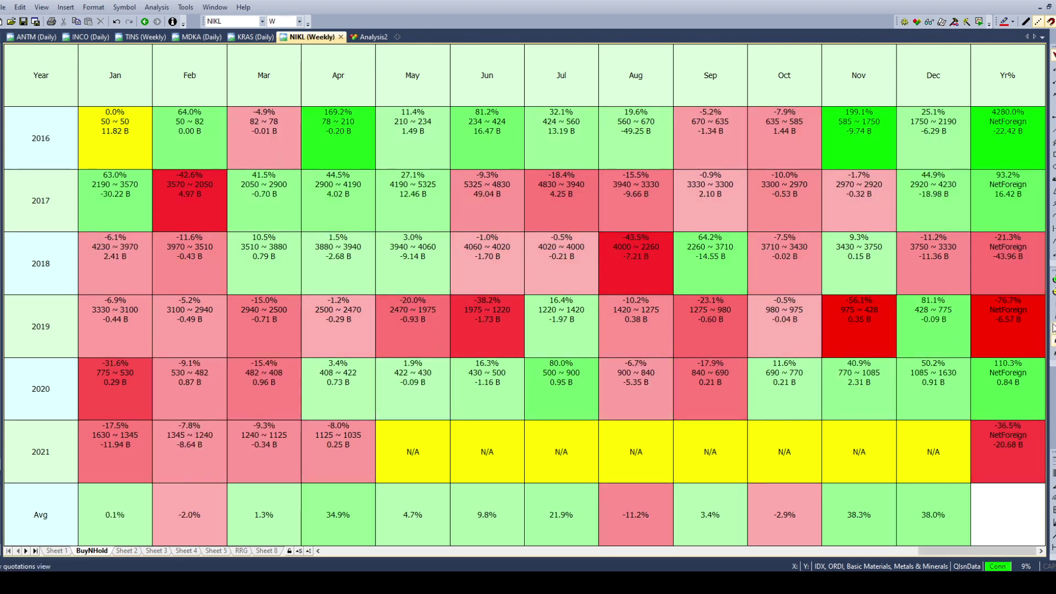
{"action": "key", "text": "d"}
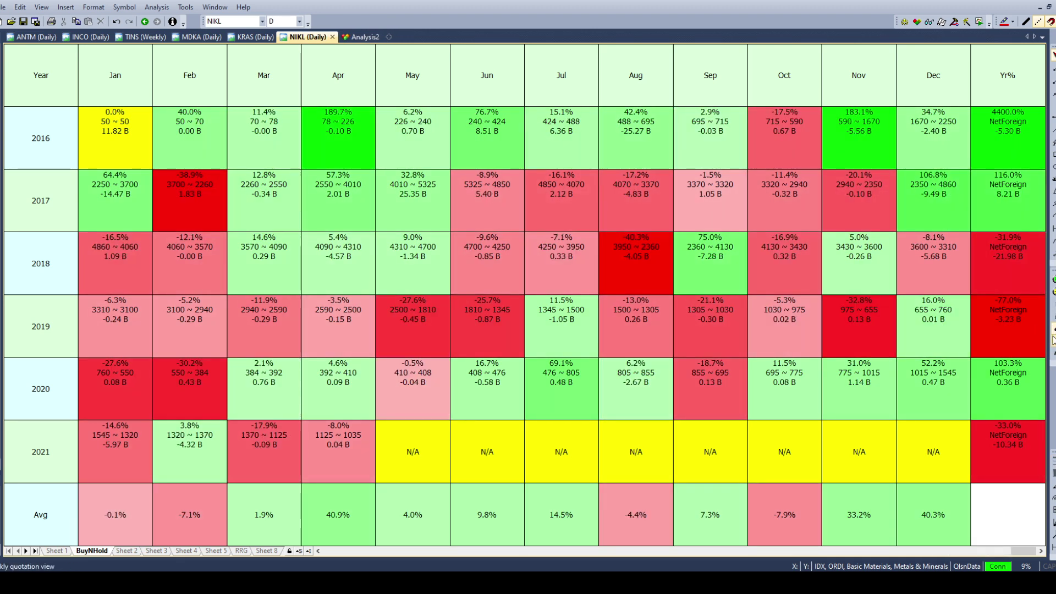